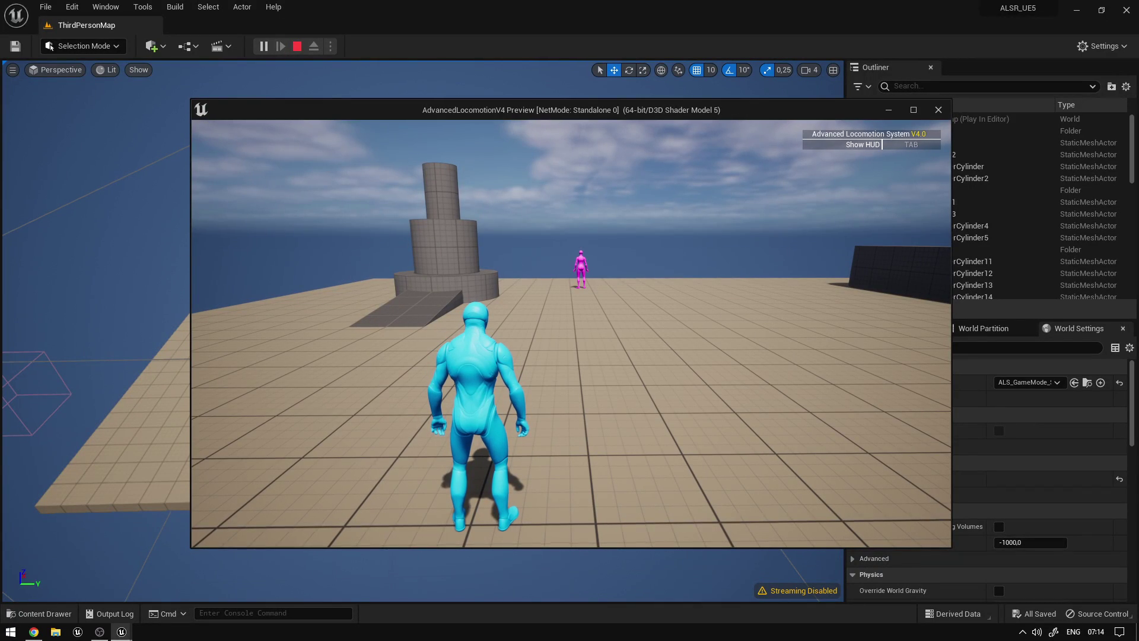
Step: Play-test the blue character by running, climbing onto the long block and jumping off, and end the preview session
key(w)
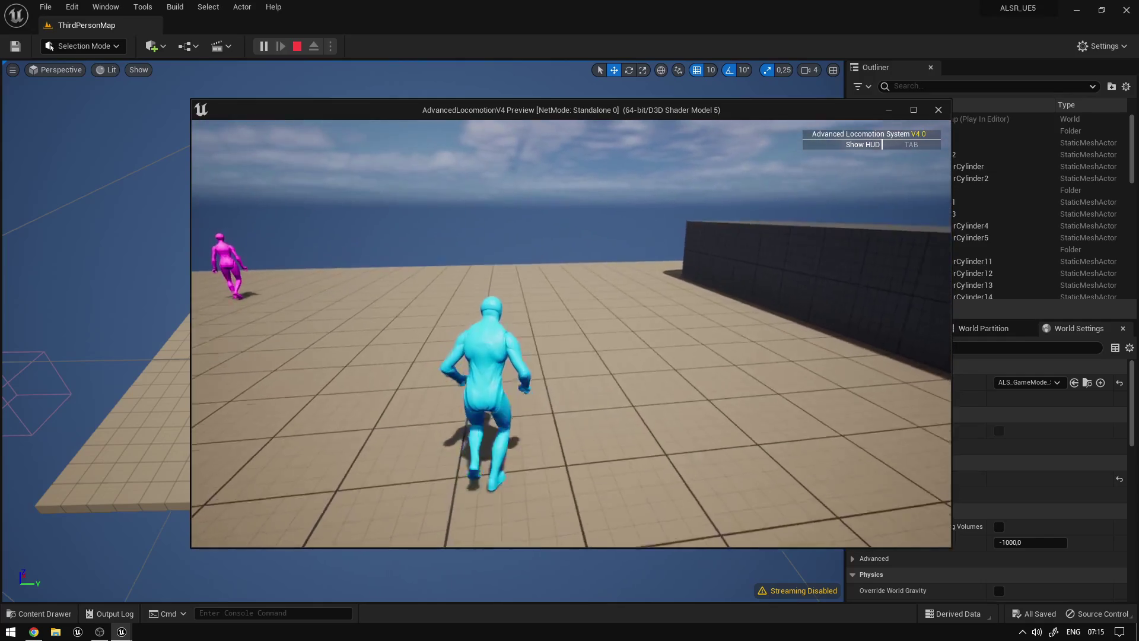
key(w)
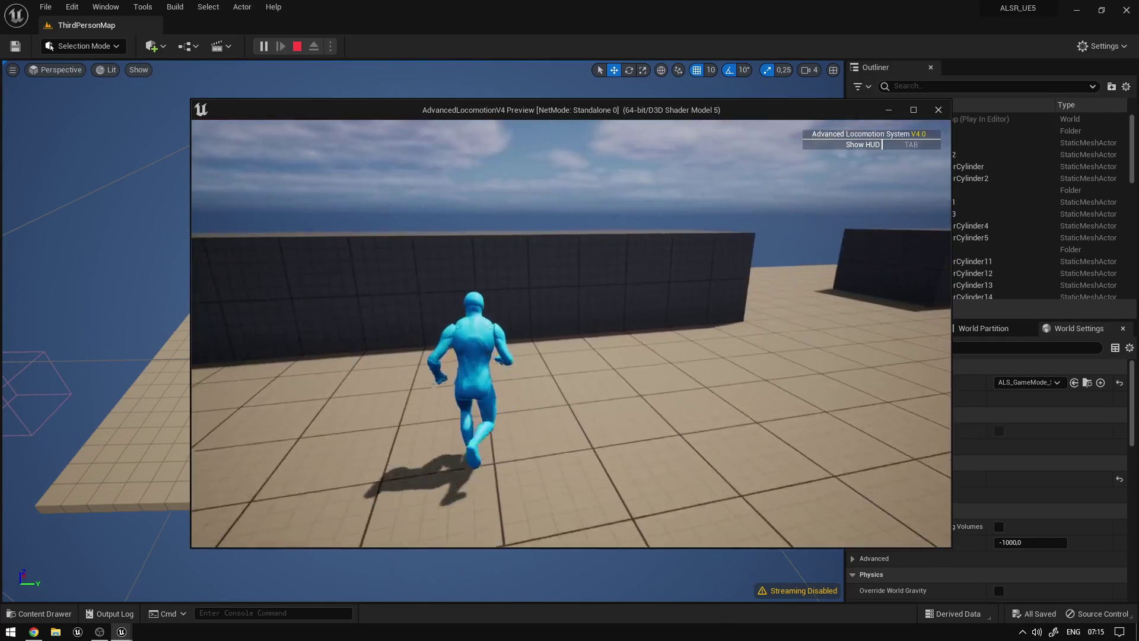
key(space)
key(w)
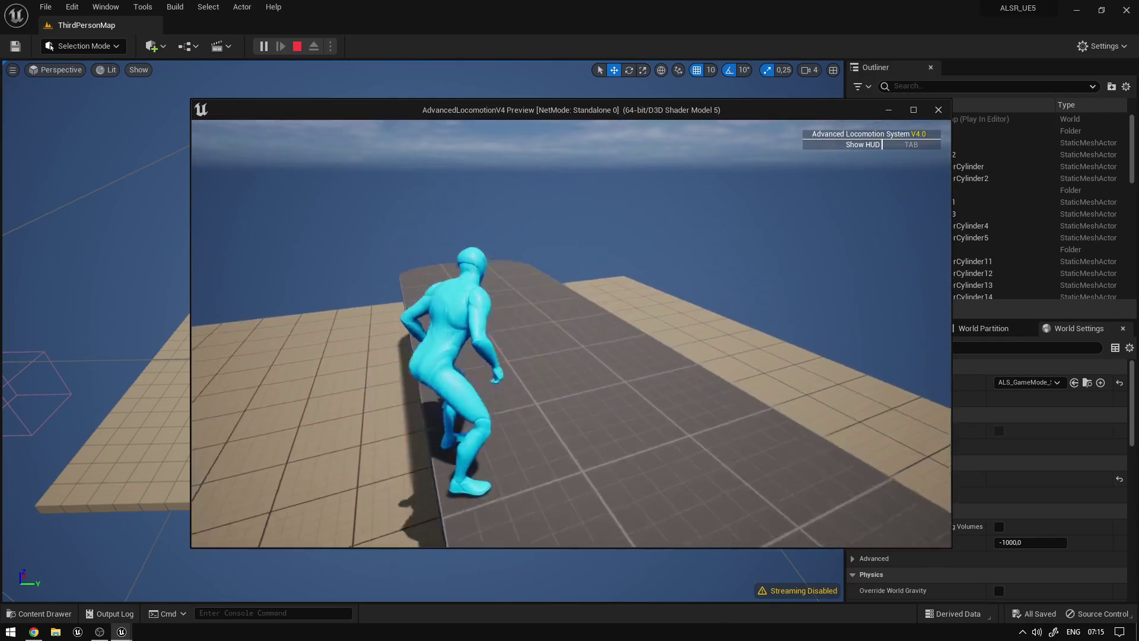
key(w)
key(space)
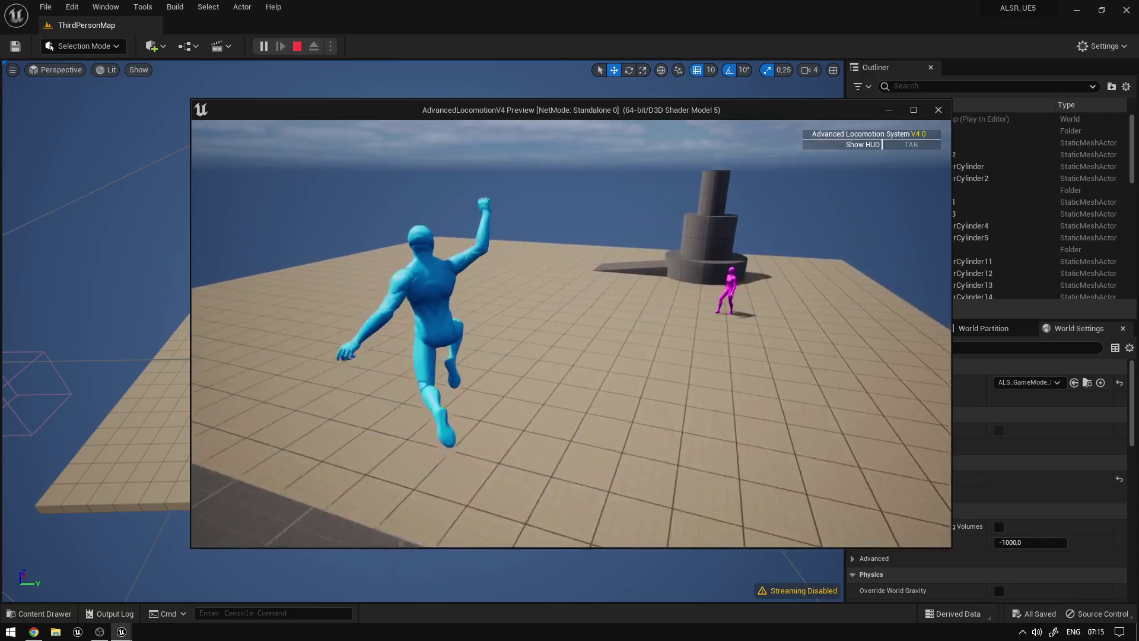
key(w)
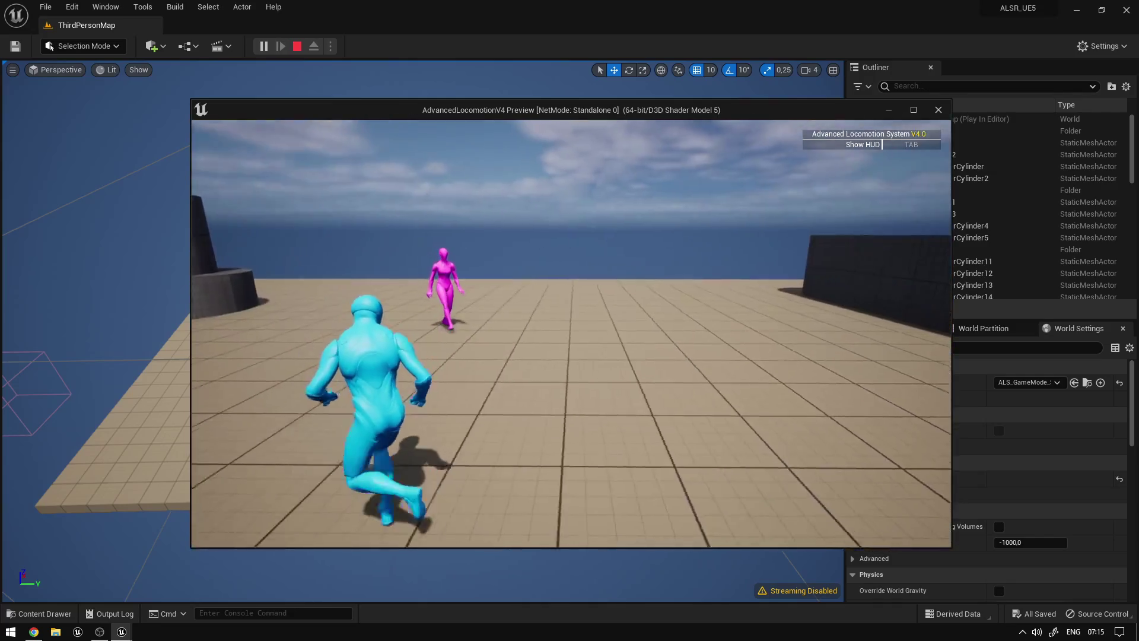
key(d)
key(a)
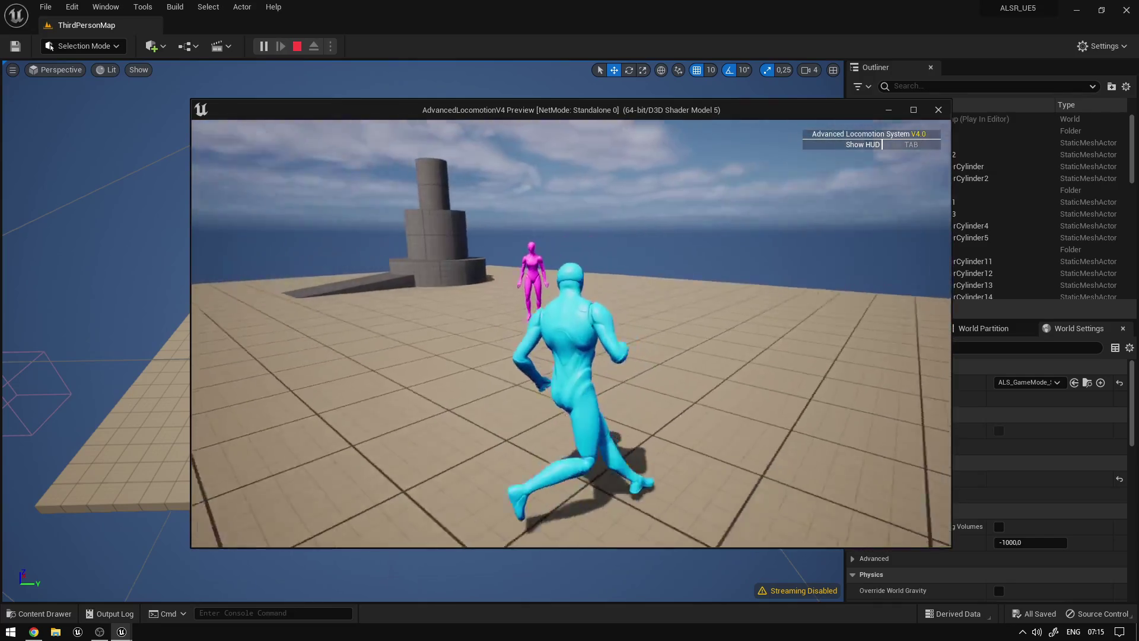
key(a)
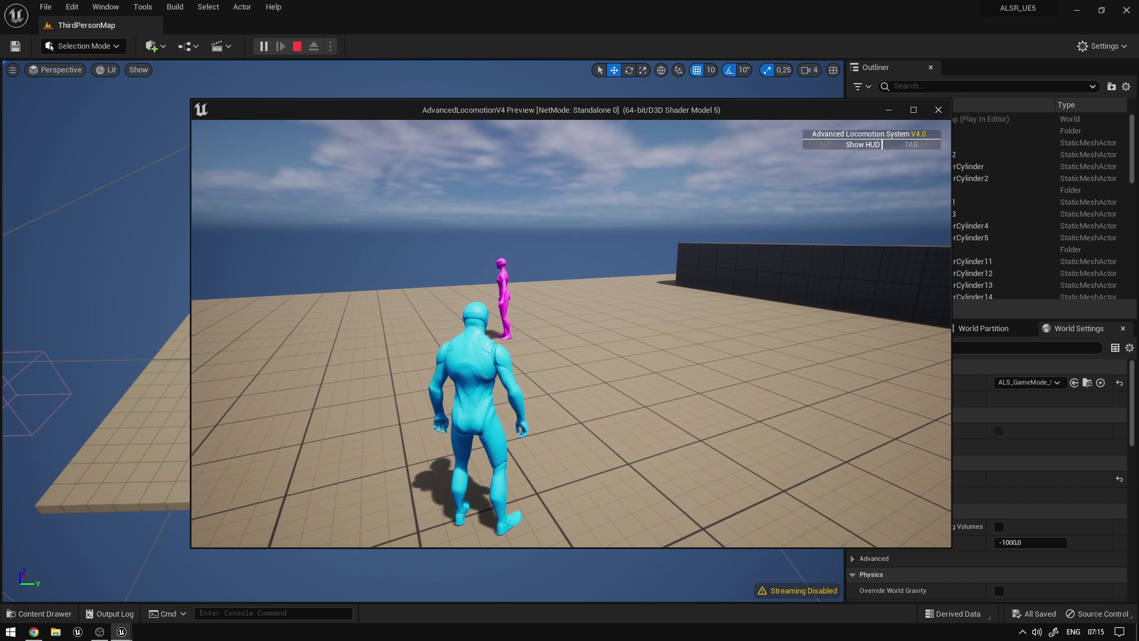
key(Escape)
Step: Open Quixel Bridge from the project content and add the bald Full MetaHuman from the local MetaHumans to the project
key(ctrl+space)
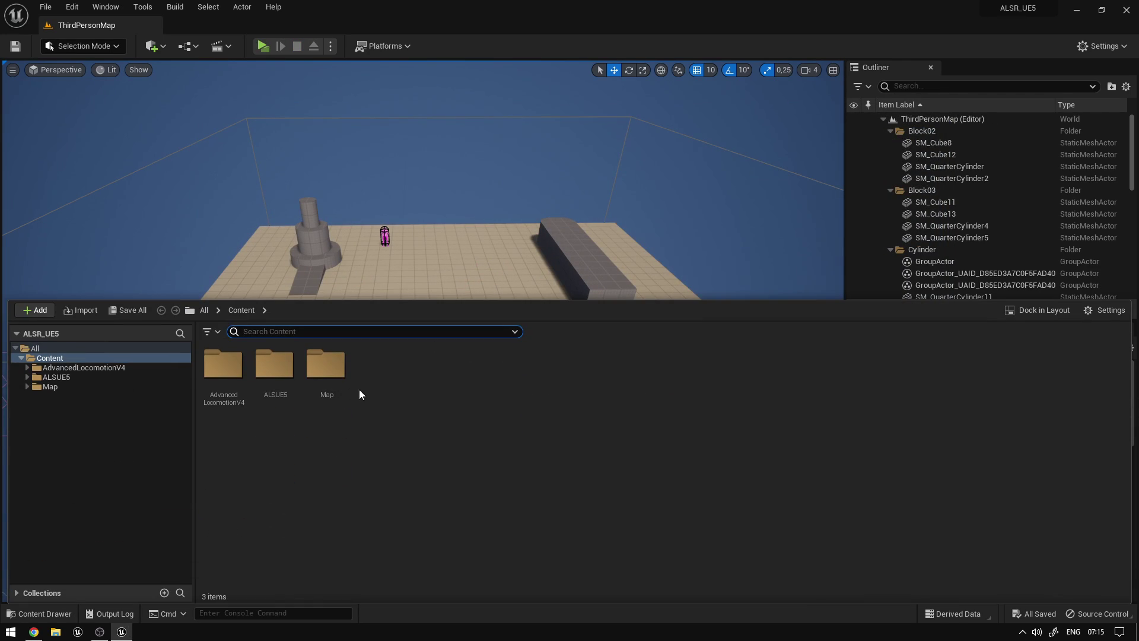
click(39, 310)
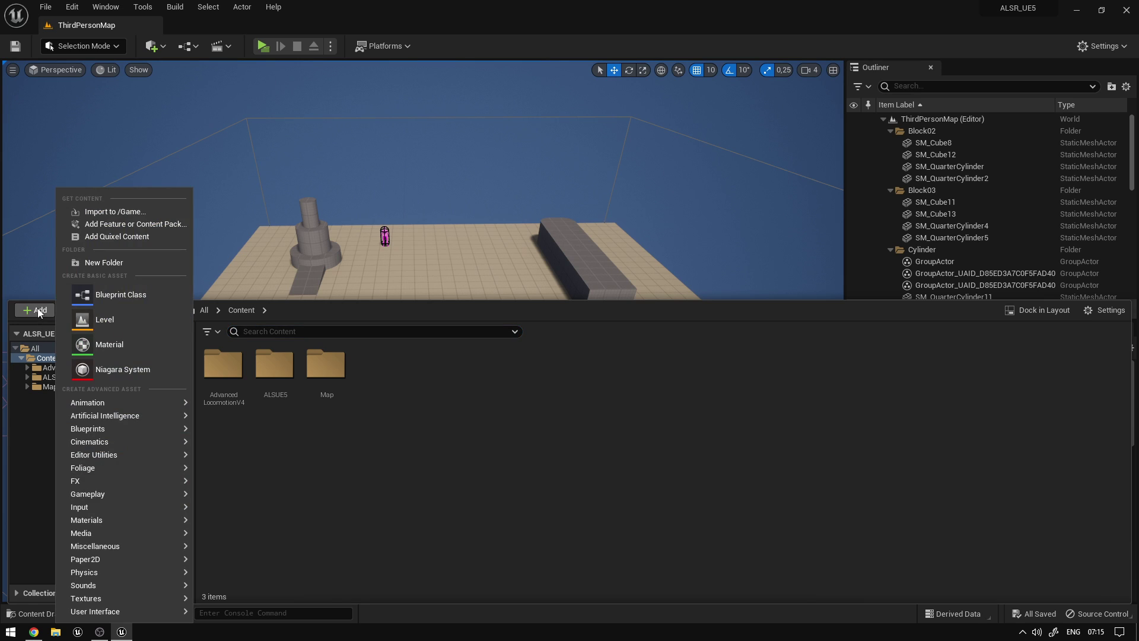
click(119, 237)
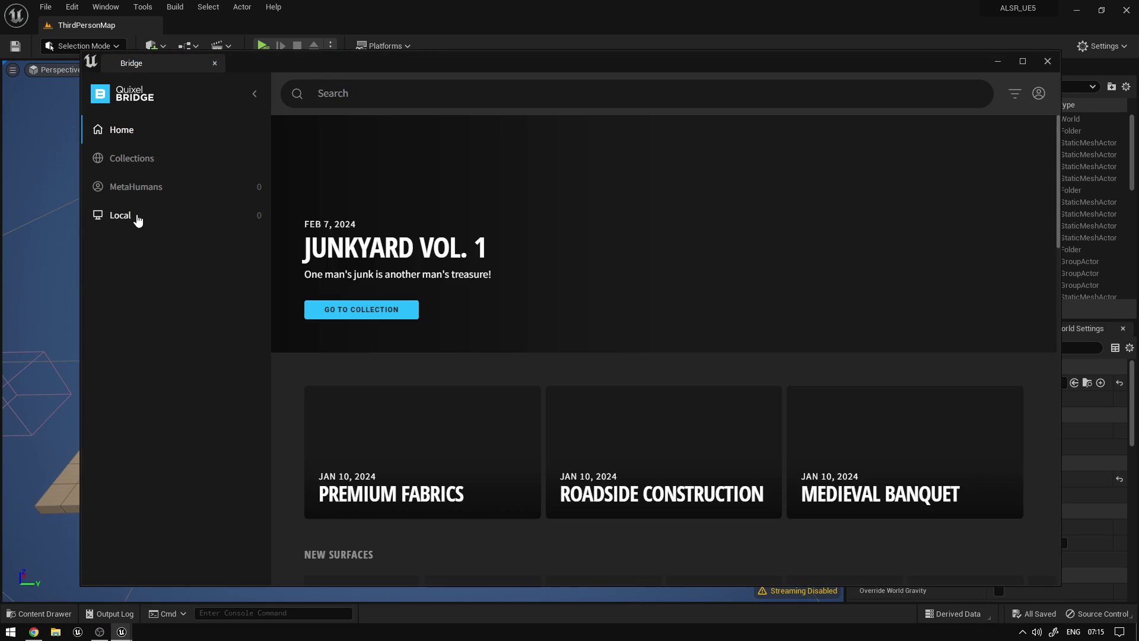
click(138, 218)
click(151, 266)
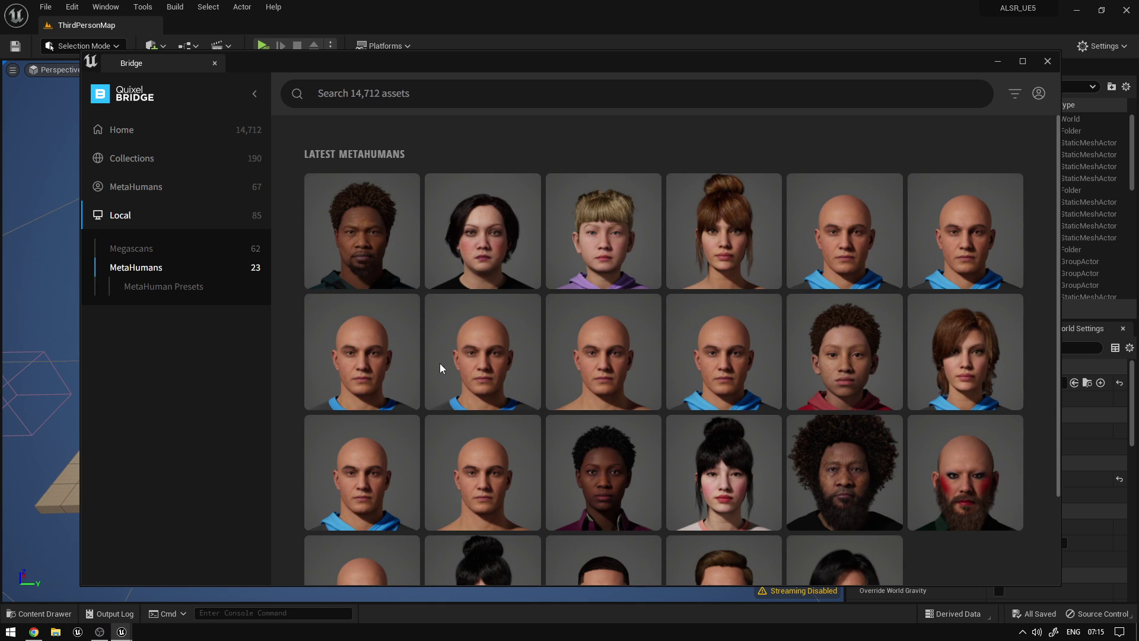
click(648, 306)
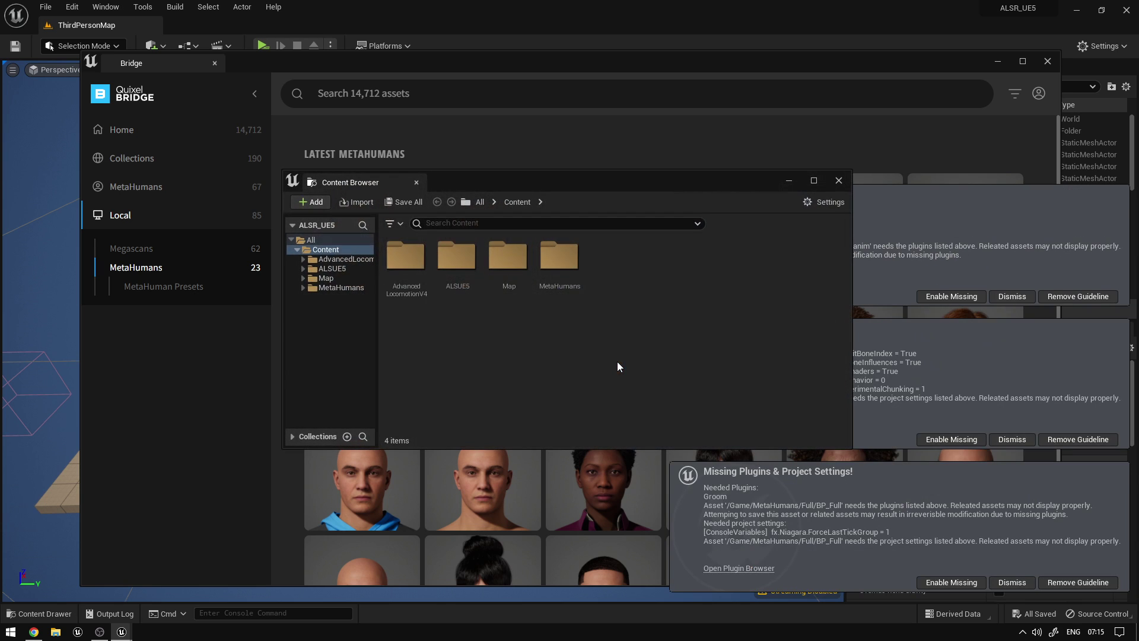
Step: Enable all missing plugins and project settings the MetaHuman assets need, and restart the editor to apply them
click(949, 298)
click(971, 436)
click(957, 581)
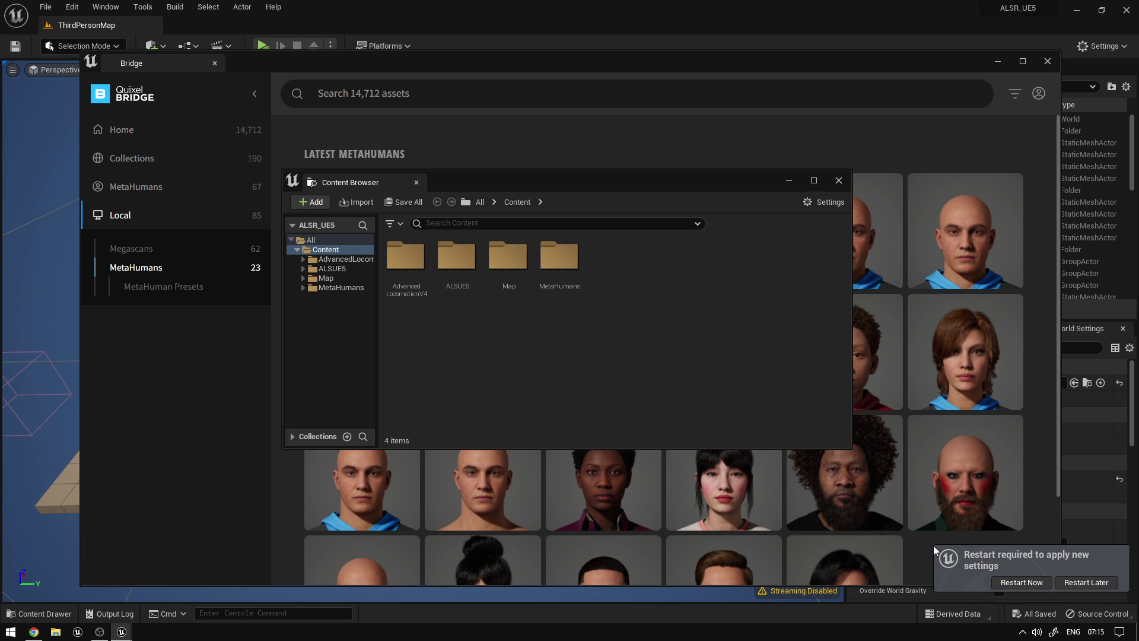
click(1021, 582)
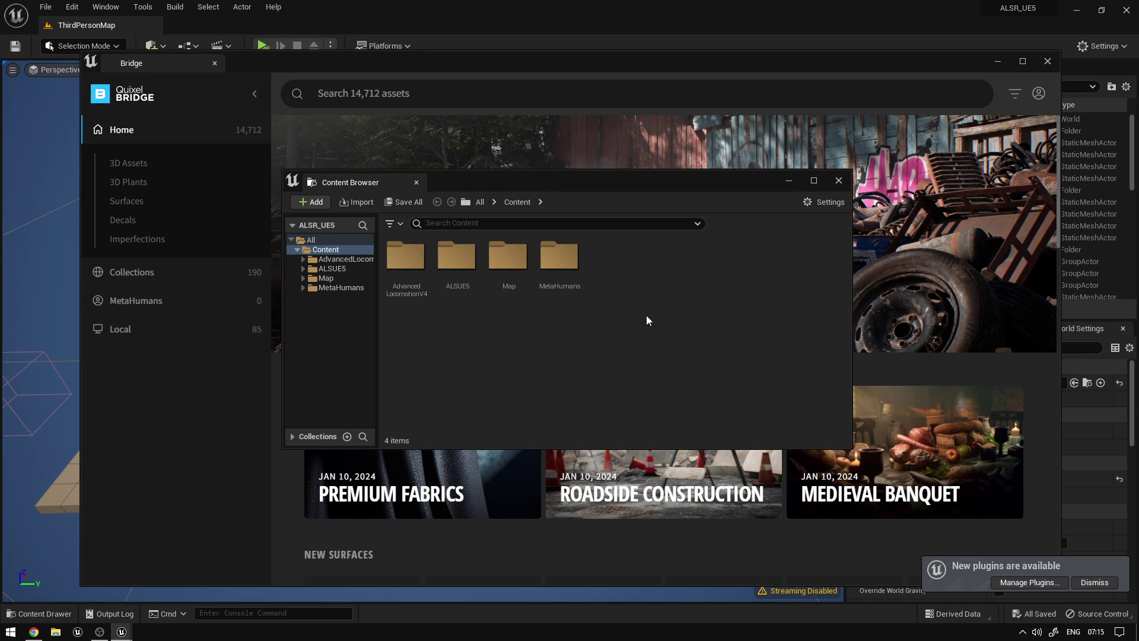
Step: Close the floating Content Browser and Bridge windows, and open the BP_Full blueprint from the MetaHumans/Full folder
click(838, 181)
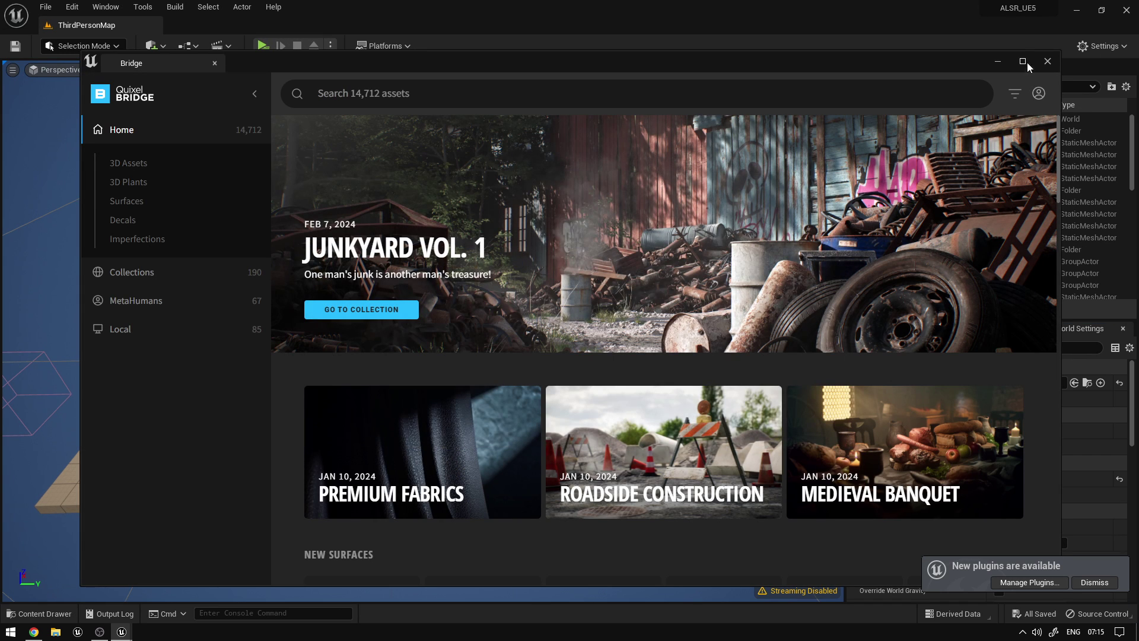
click(1045, 63)
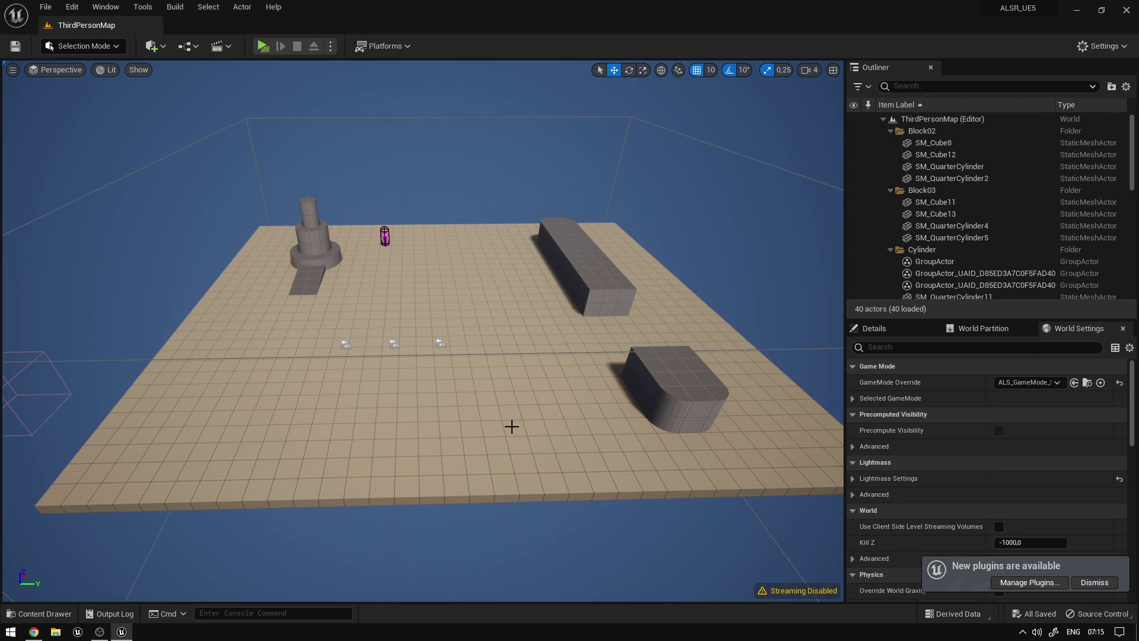
key(ctrl+space)
double_click(377, 365)
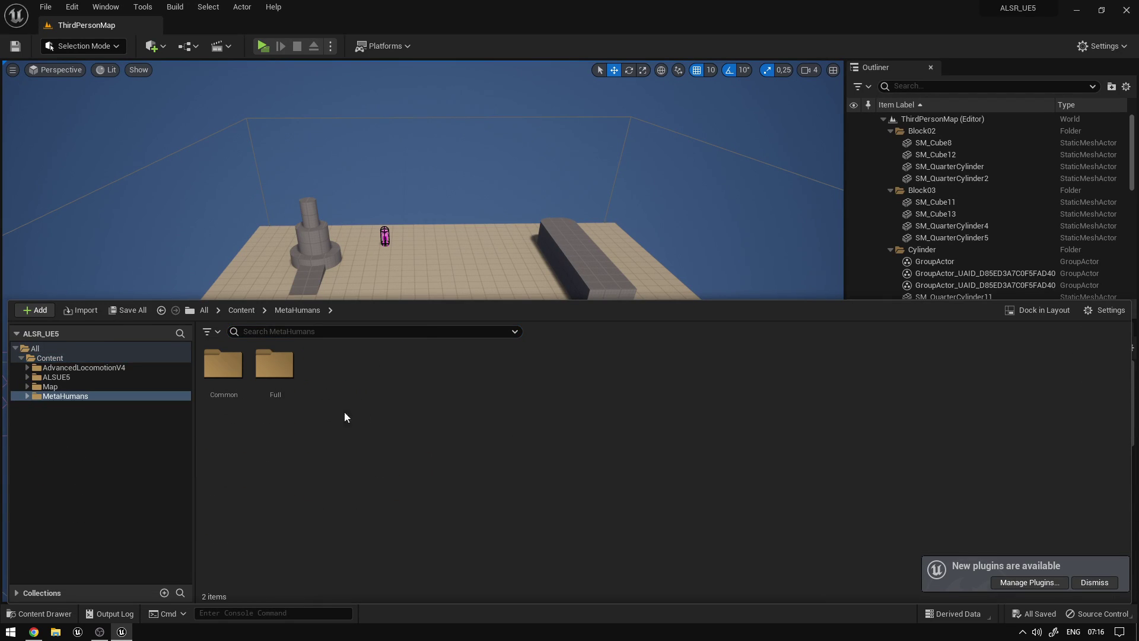
double_click(274, 365)
click(633, 366)
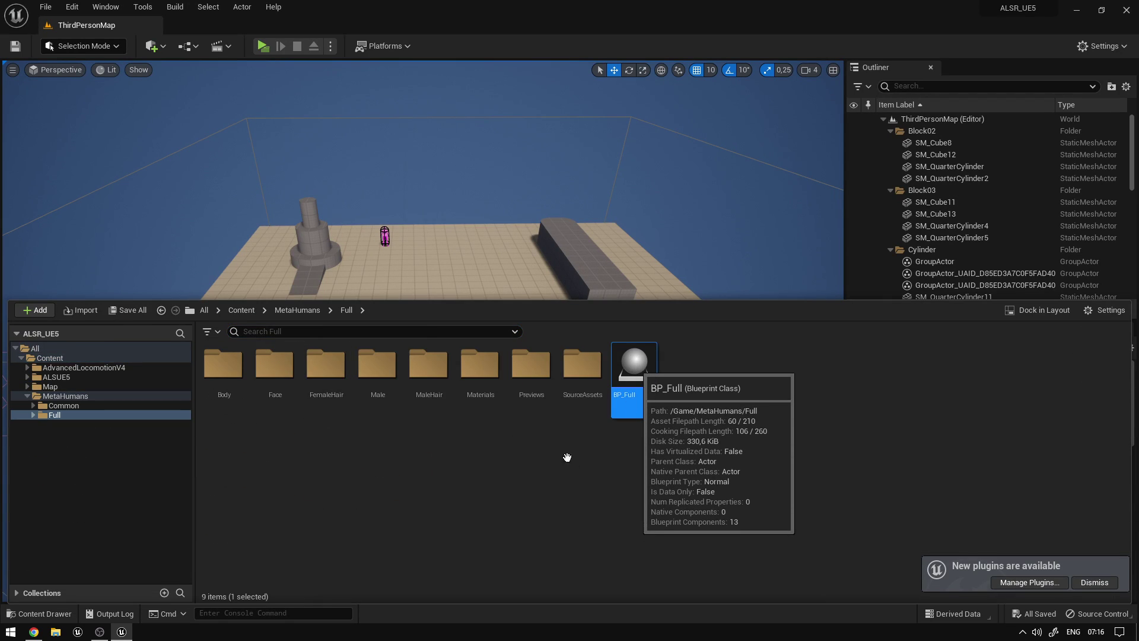
key(Return)
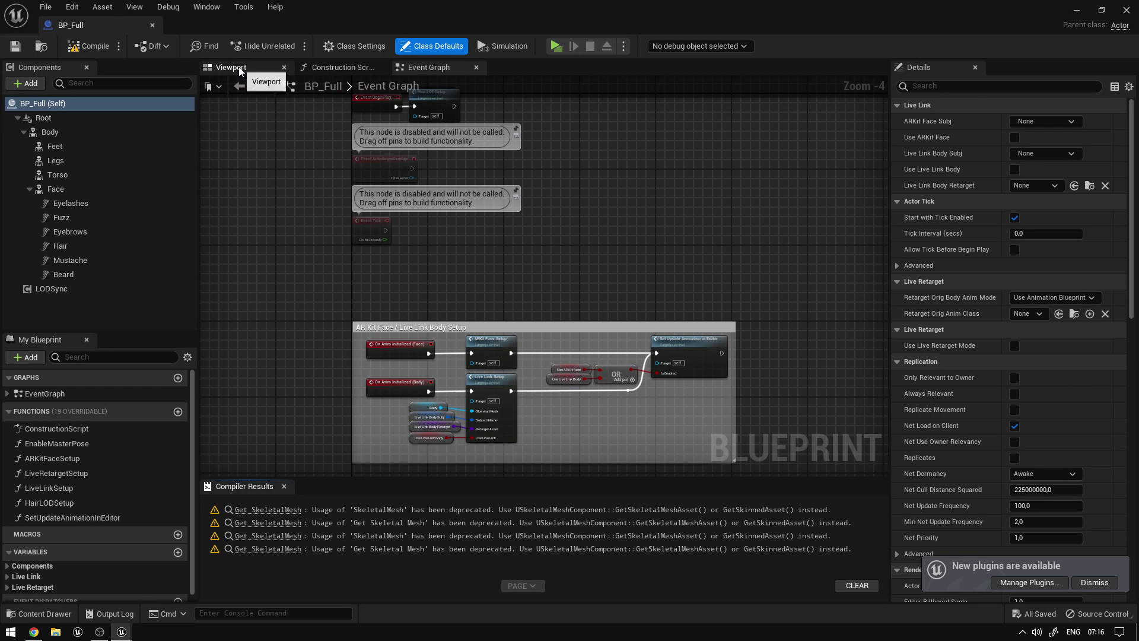
Step: Copy all components from Body through LODSync in BP_Full and close the blueprint
click(239, 70)
click(119, 133)
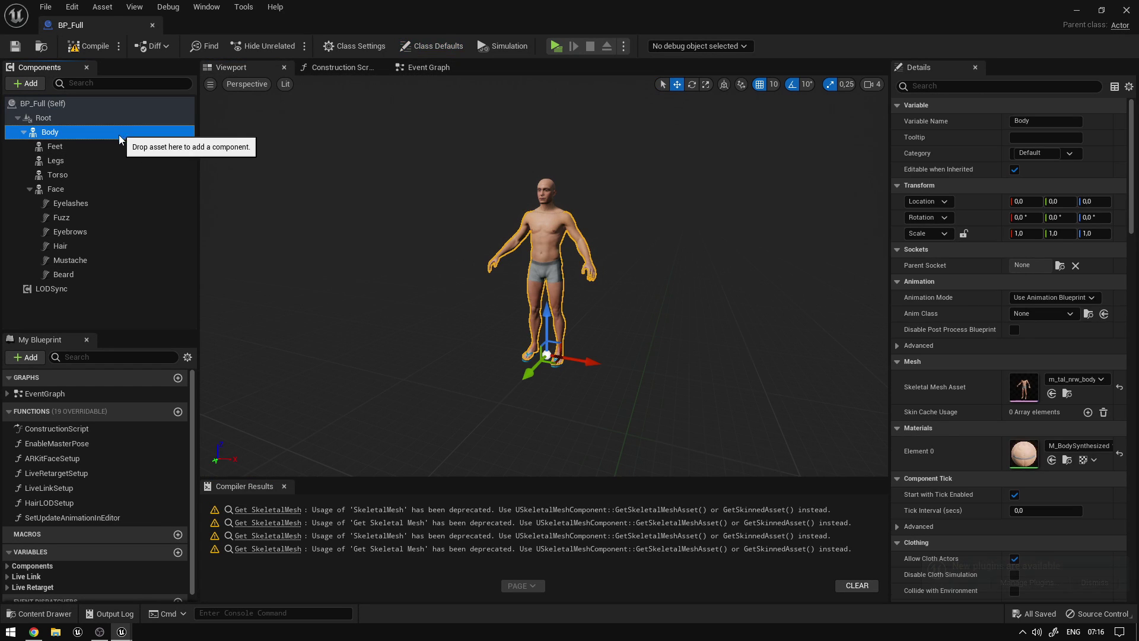
shift+click(113, 289)
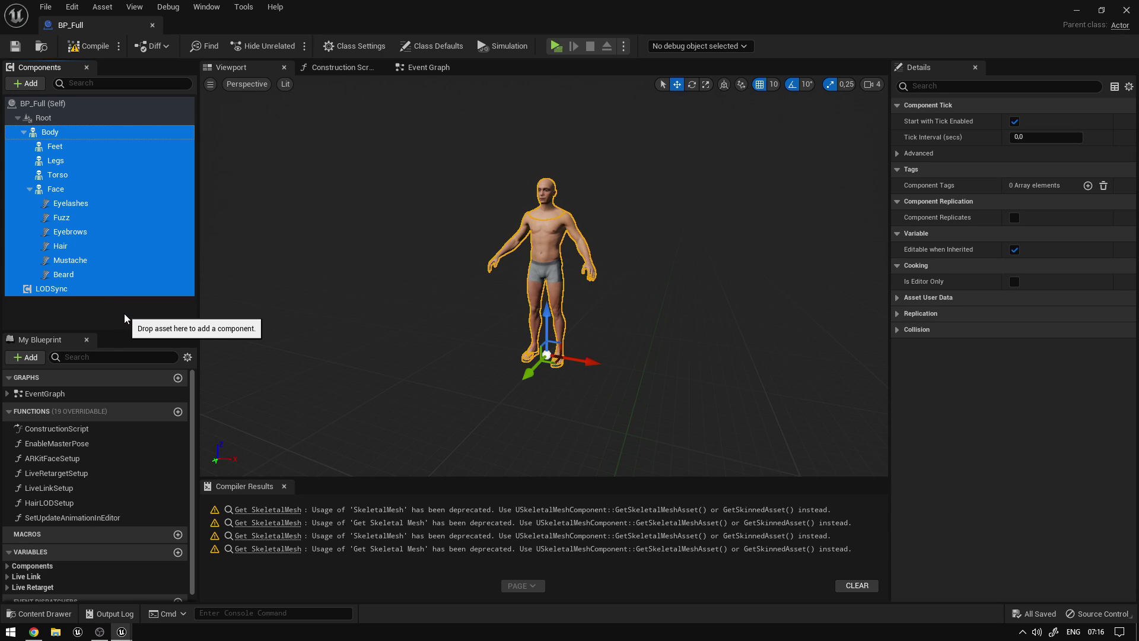
click(152, 25)
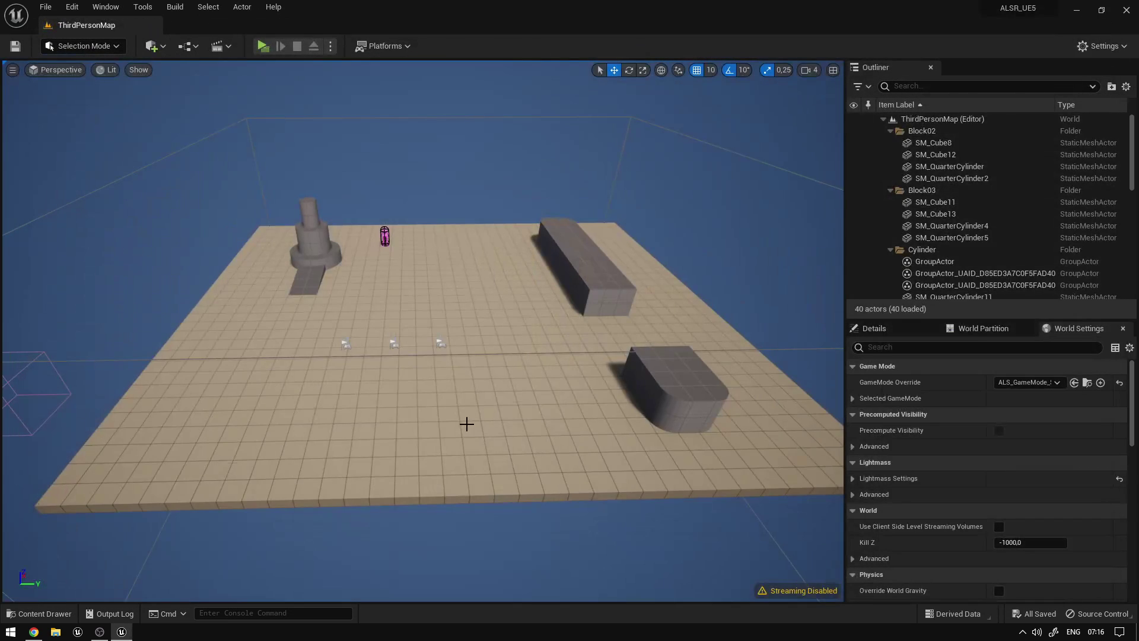
Step: Create a child blueprint of BP_UE5_Character in the ALSUE5 folder and name it BP_MH
key(ctrl+space)
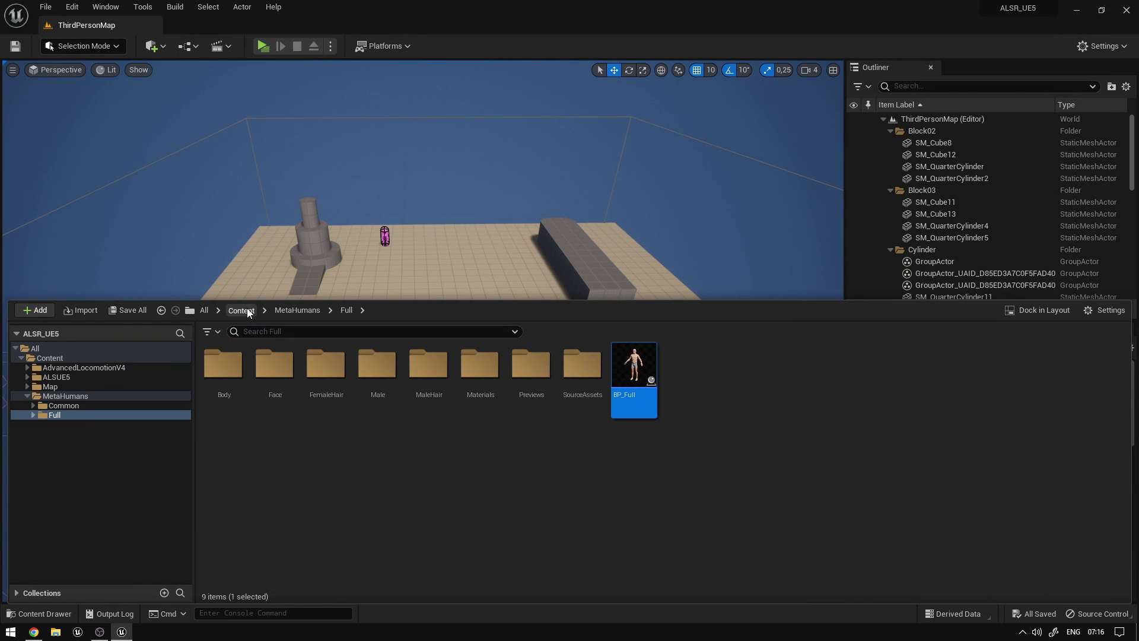
click(247, 309)
double_click(277, 368)
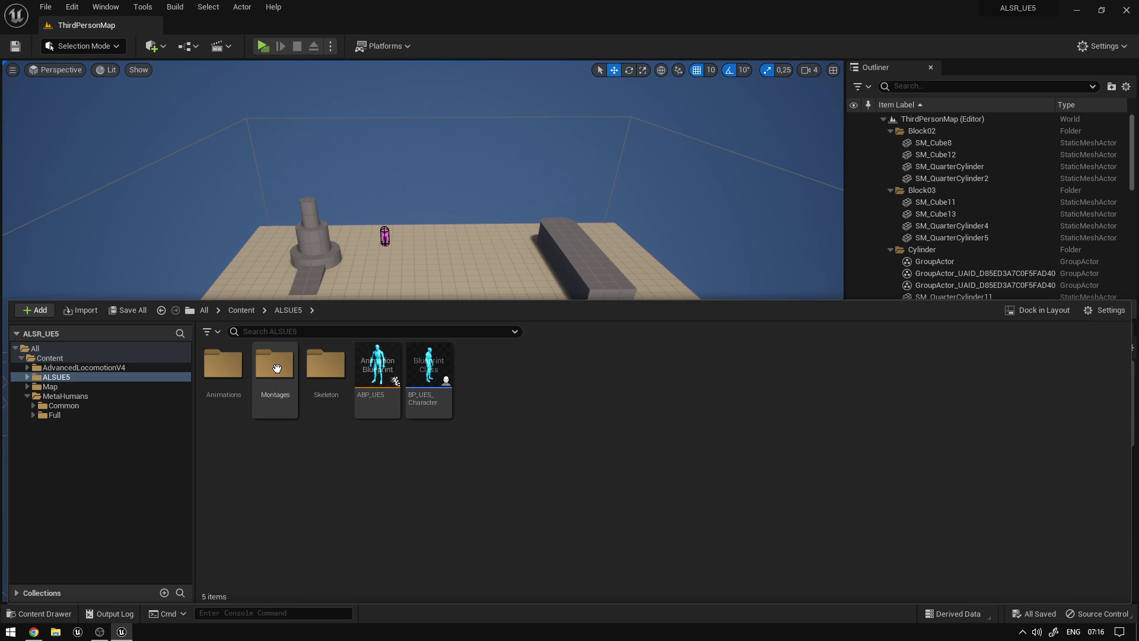
right_click(430, 363)
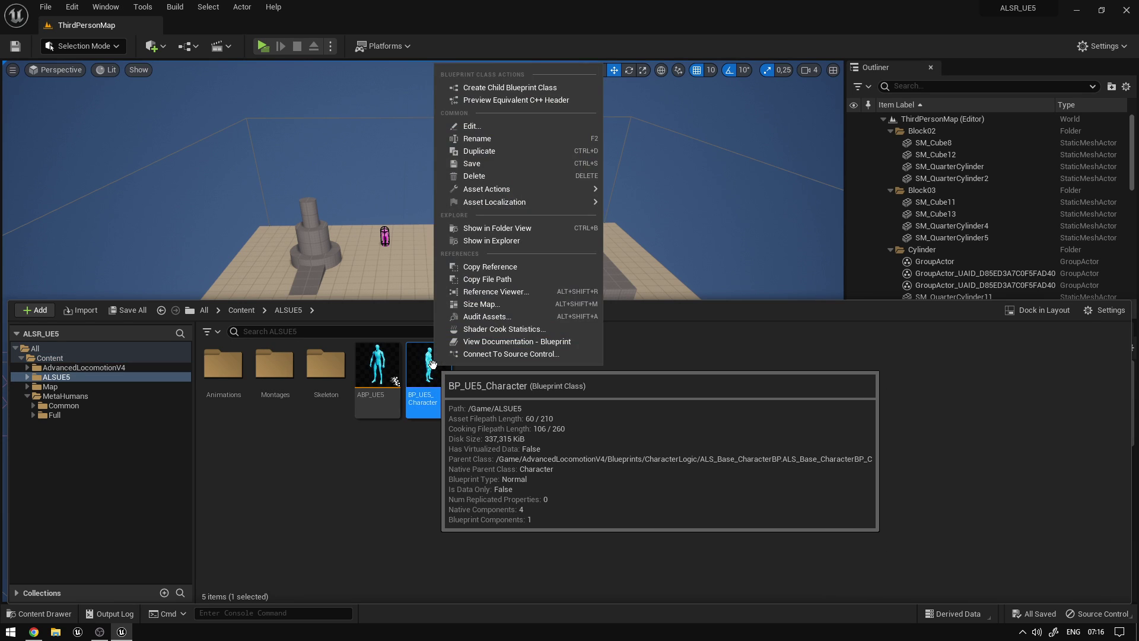
click(504, 88)
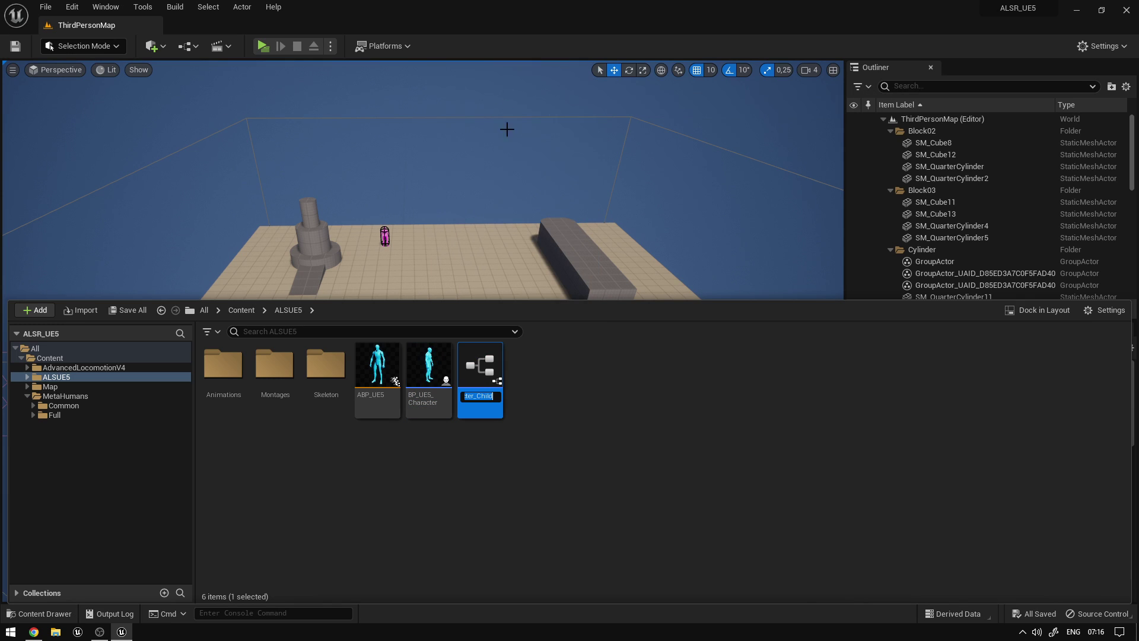
text(BP_MH)
key(Return)
Step: Open BP_MH and paste the copied MetaHuman components beneath the character's Mesh alongside VisualMeshes
double_click(441, 375)
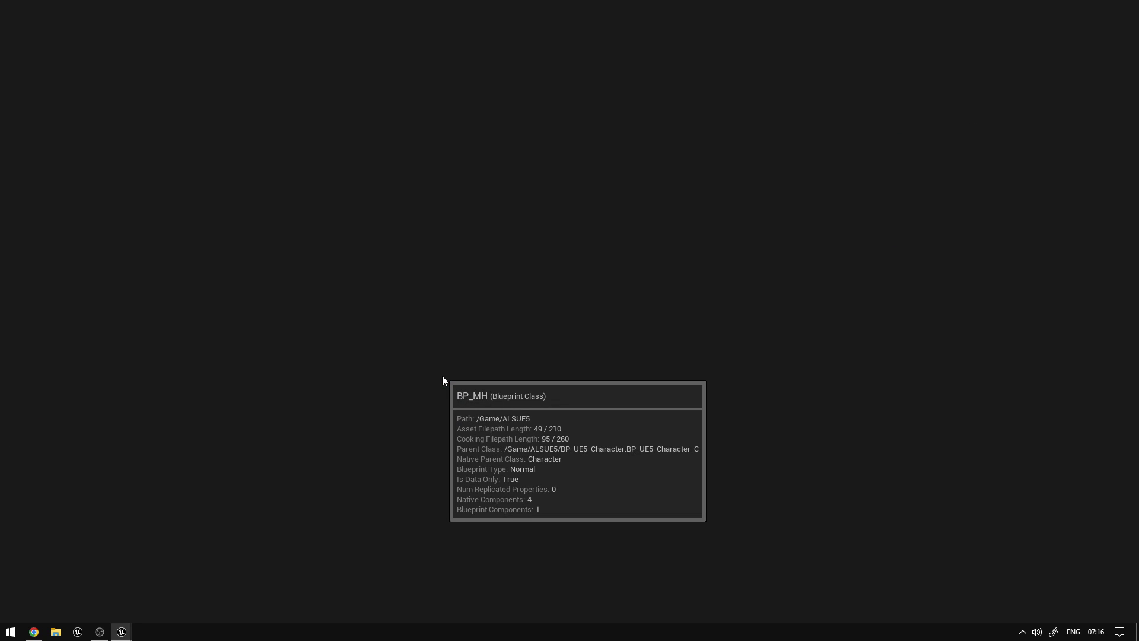
click(74, 160)
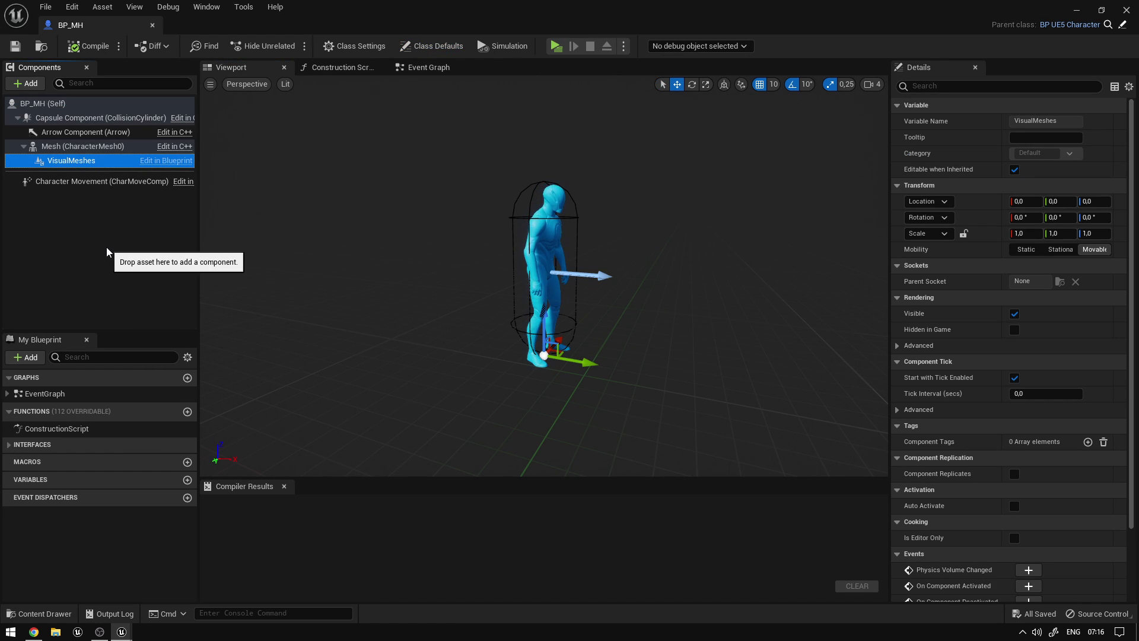
key(ctrl+v)
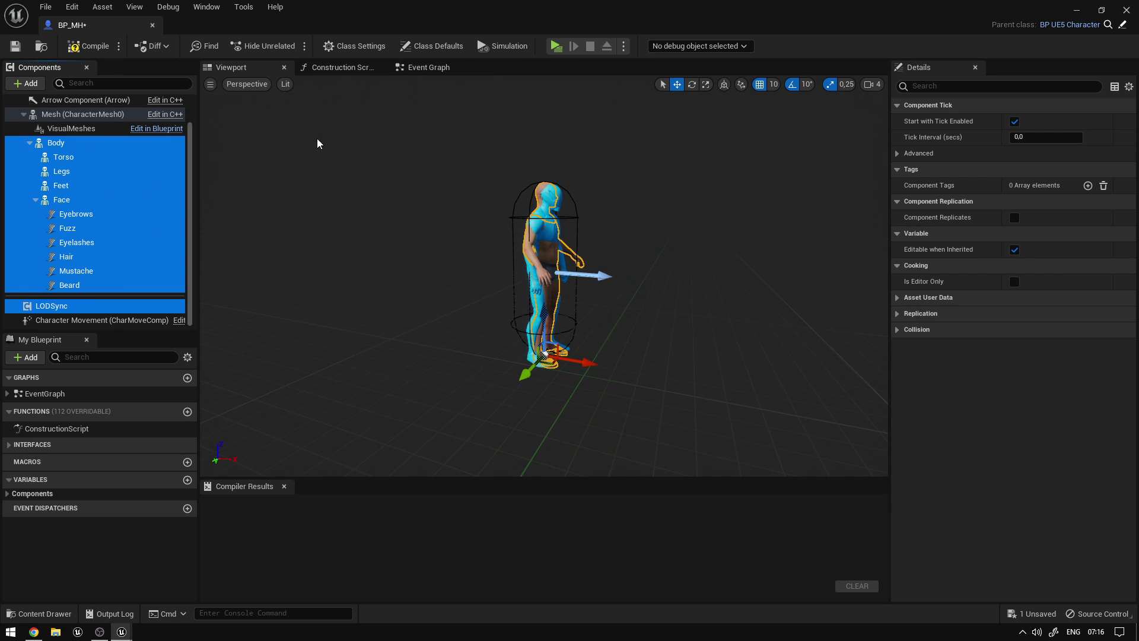
Step: Add a Set Leader Pose Component (Body) node after the parent call in the Construction Script and arrange its nodes neatly
click(334, 68)
right_drag(566, 206, 375, 193)
drag(532, 294, 641, 293)
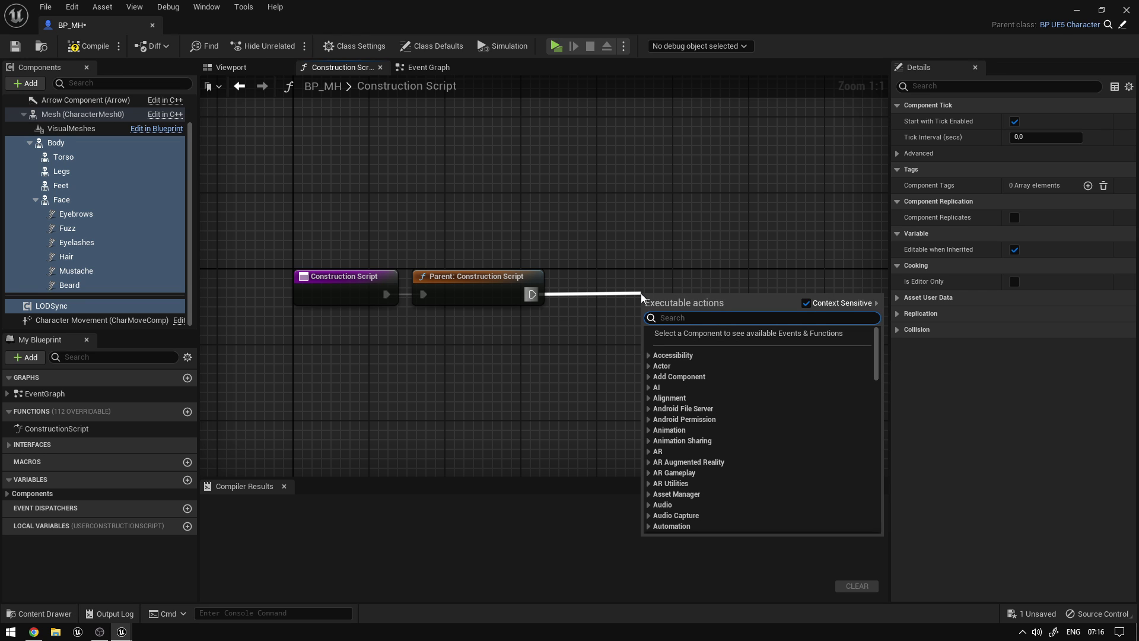
text(set leader)
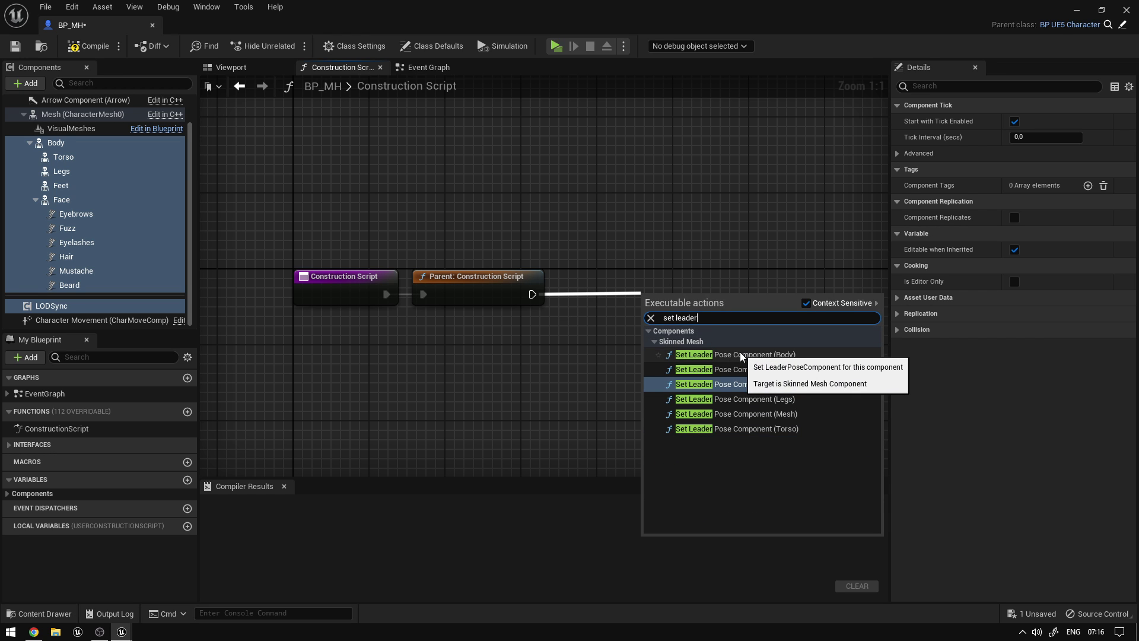
click(739, 353)
drag(675, 315, 693, 286)
click(623, 279)
drag(564, 265, 507, 348)
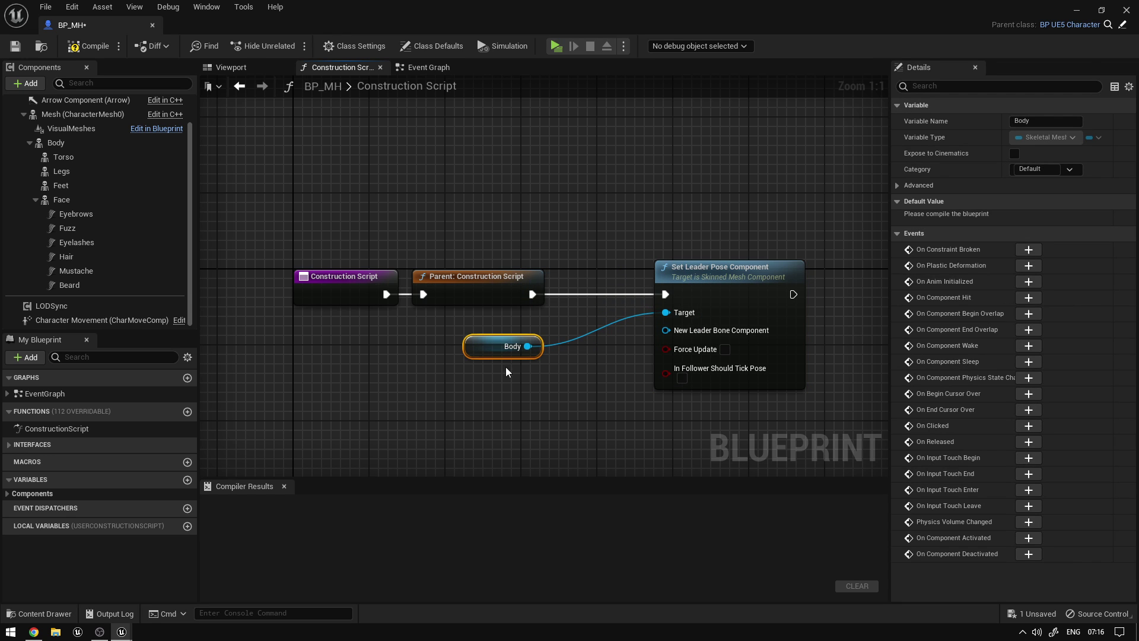
right_drag(505, 367, 554, 366)
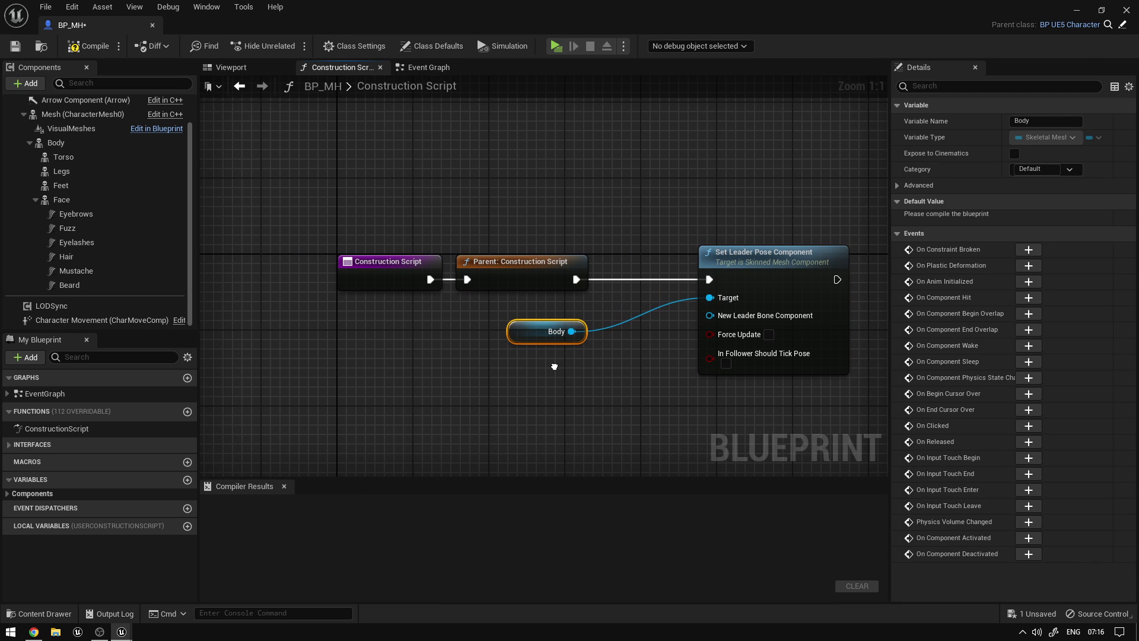
Step: Add references to the Torso, Legs, Feet and Face components beneath the Body node in the Construction Script
click(112, 161)
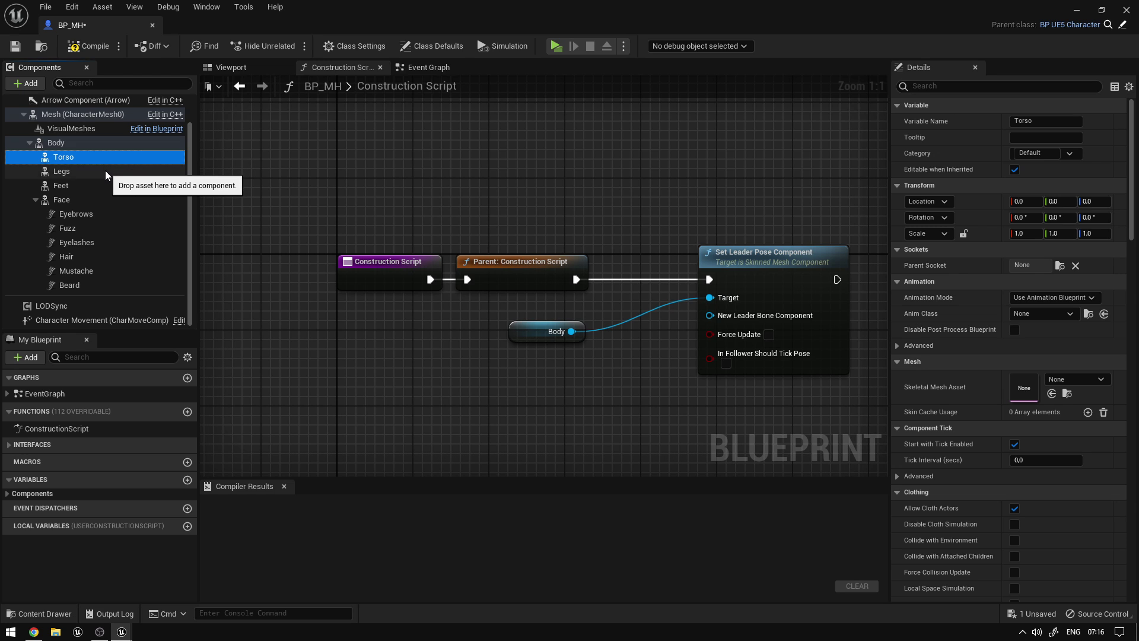
ctrl+click(105, 170)
ctrl+click(111, 188)
ctrl+click(110, 202)
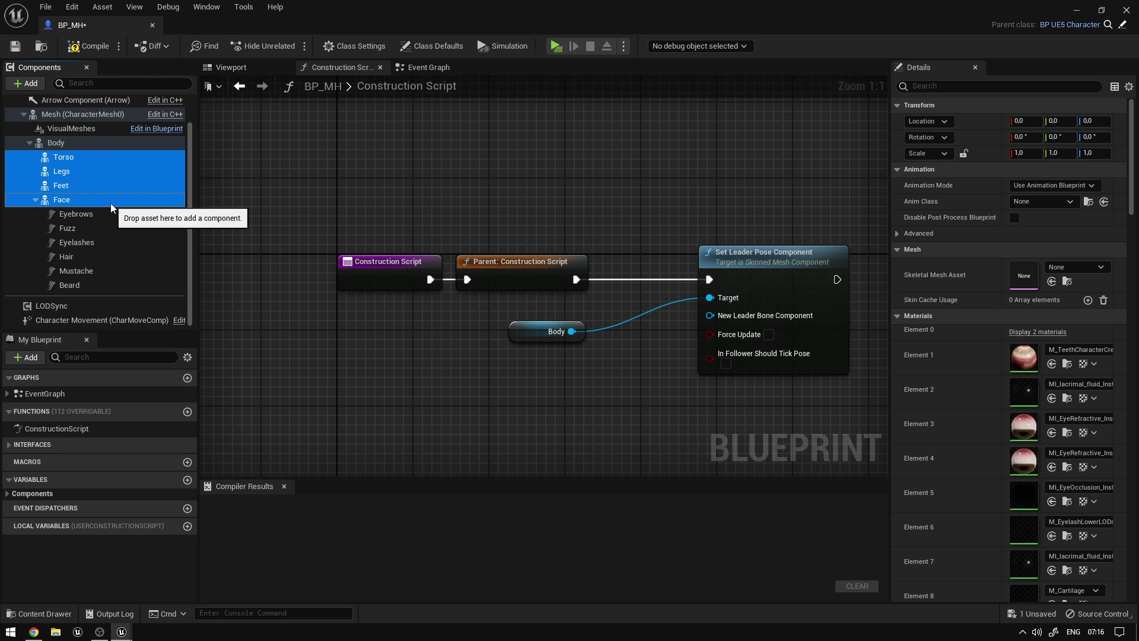
drag(81, 158, 510, 356)
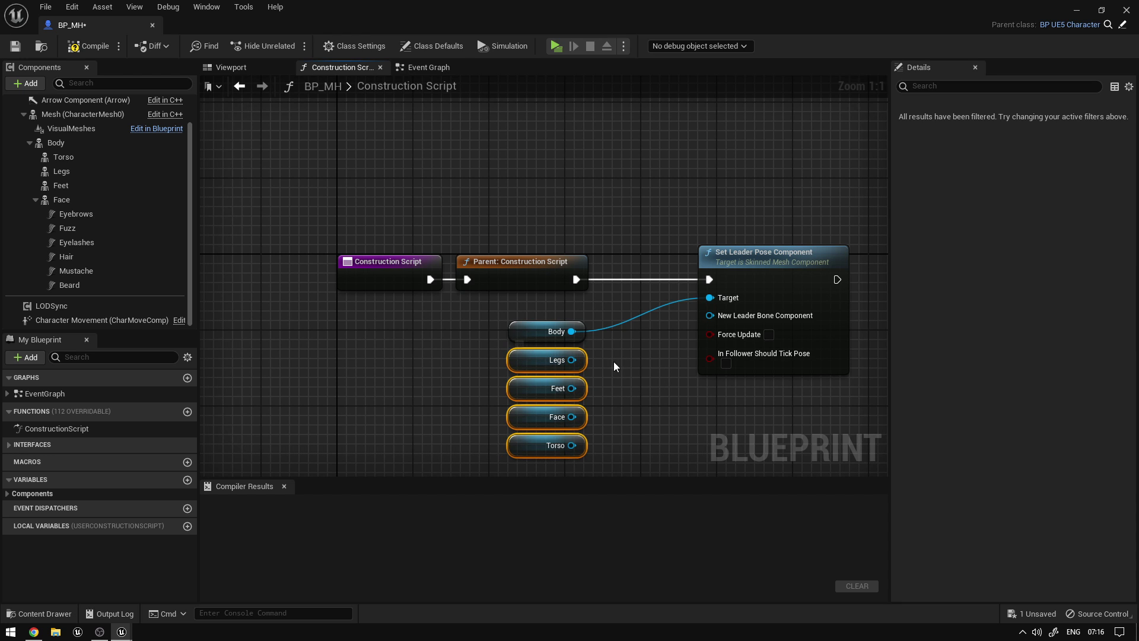
Step: Connect the Legs, Feet, Face and Torso references to the Target input of Set Leader Pose Component
right_drag(613, 364, 541, 344)
drag(501, 338, 647, 278)
drag(500, 366, 638, 277)
drag(500, 395, 638, 277)
drag(639, 274, 489, 428)
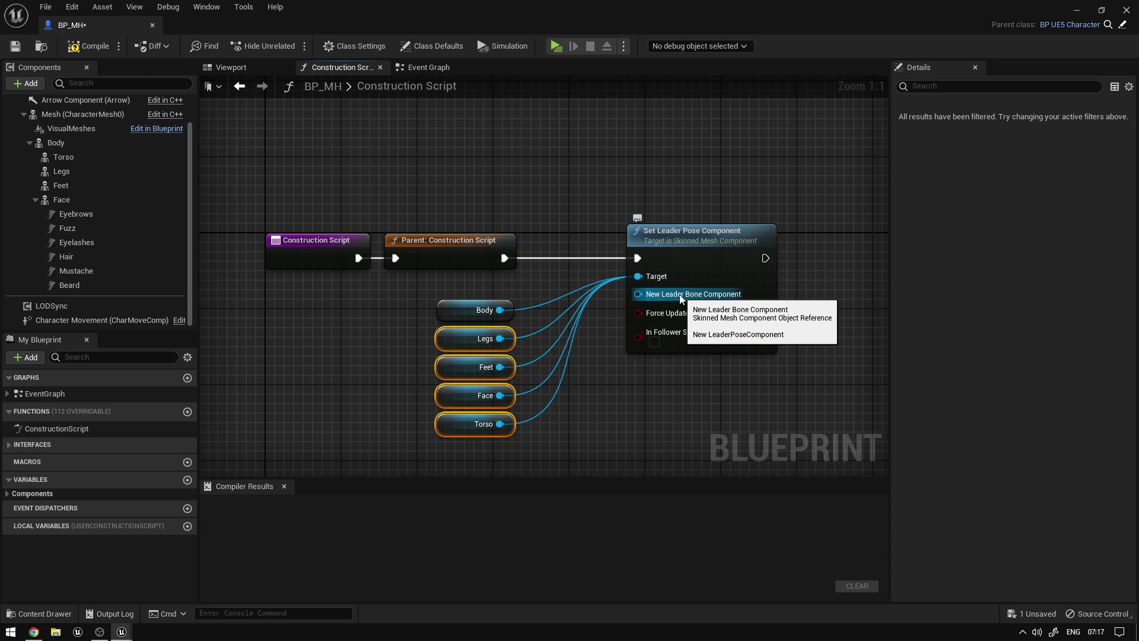
Step: Connect the character's Mesh to New Leader Bone Component, place its node above Set Leader Pose Component, and compile with the viewport preview shown
drag(77, 114, 653, 297)
drag(539, 280, 651, 208)
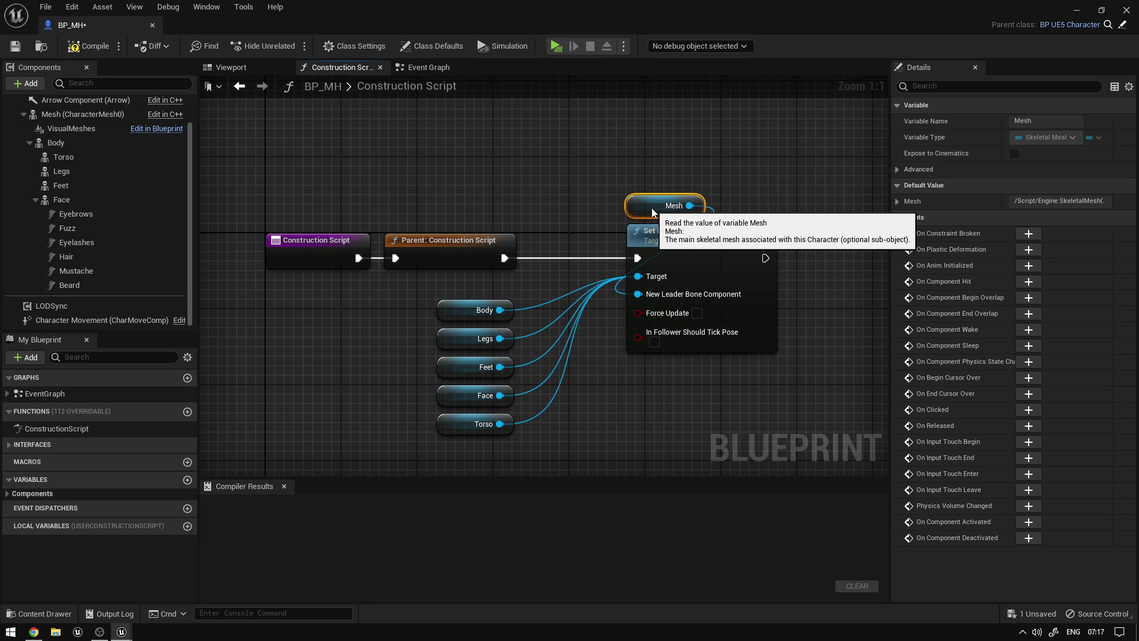
click(249, 65)
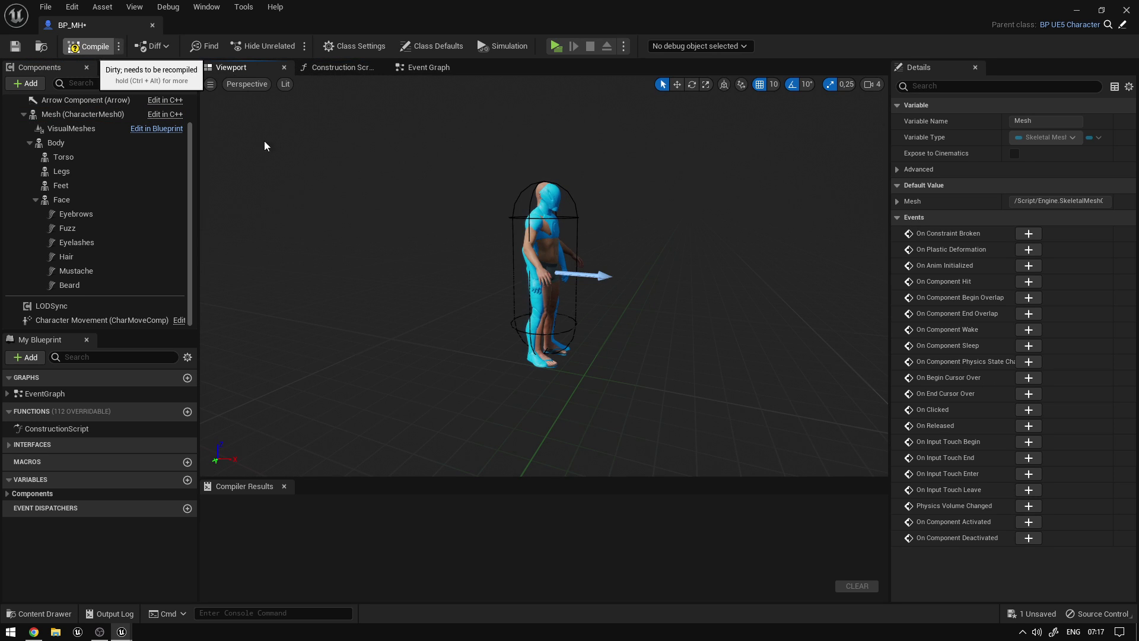
click(89, 46)
Step: Hide the blue mannequin by disabling Visible in the rendering settings of the inherited Mesh component
key(d)
right_drag(544, 275, 368, 258)
key(w)
key(s)
right_drag(415, 165, 414, 165)
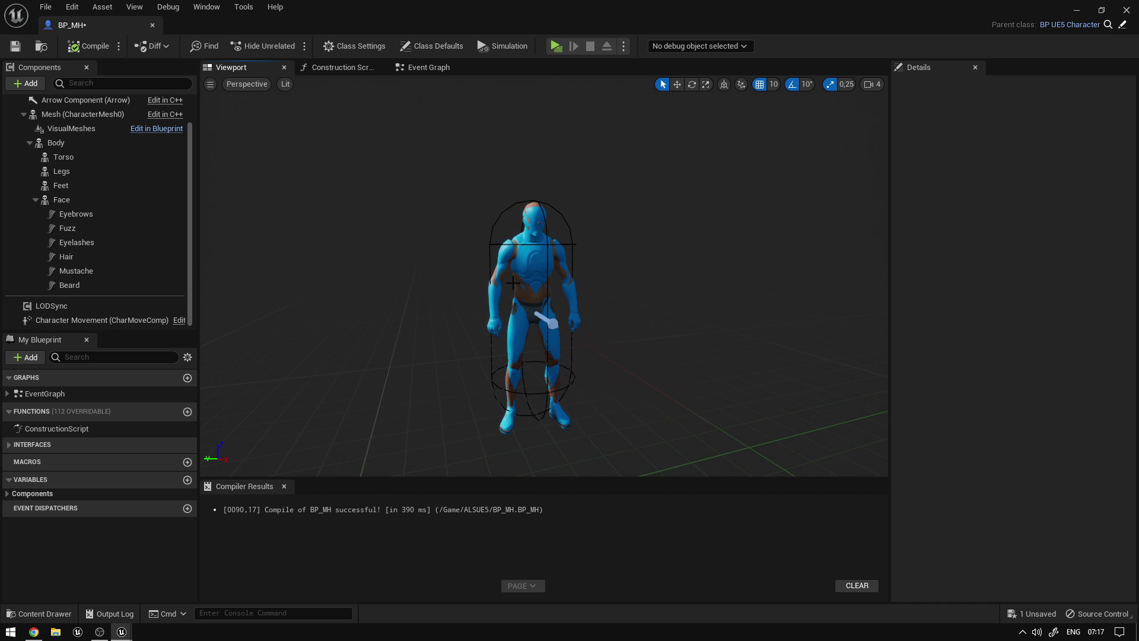
click(60, 114)
click(943, 87)
text(v)
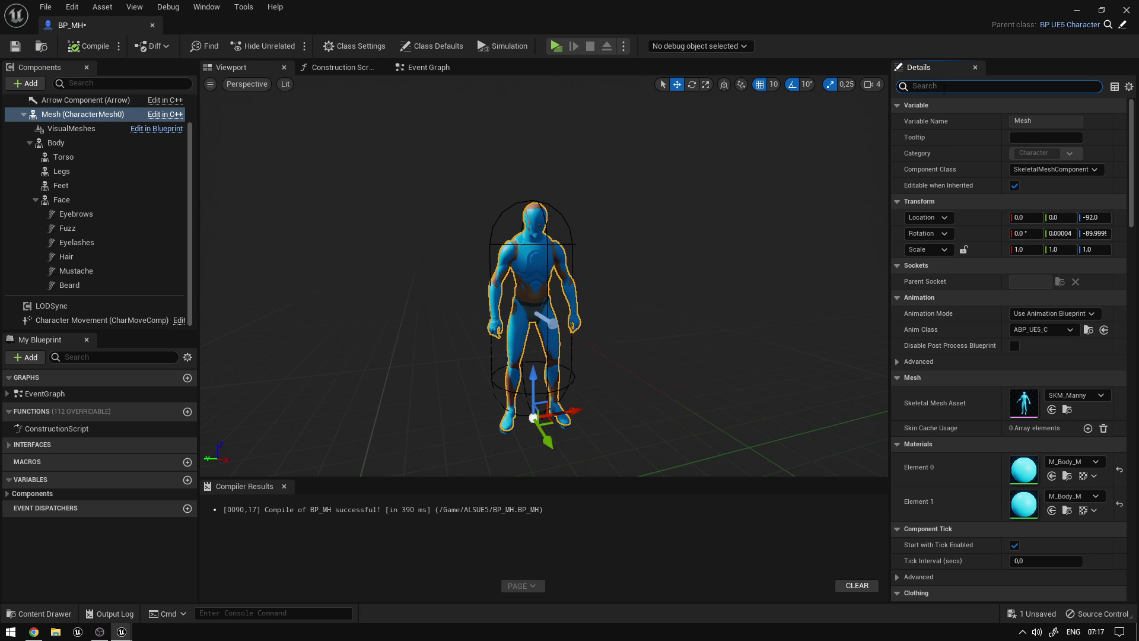
text(is)
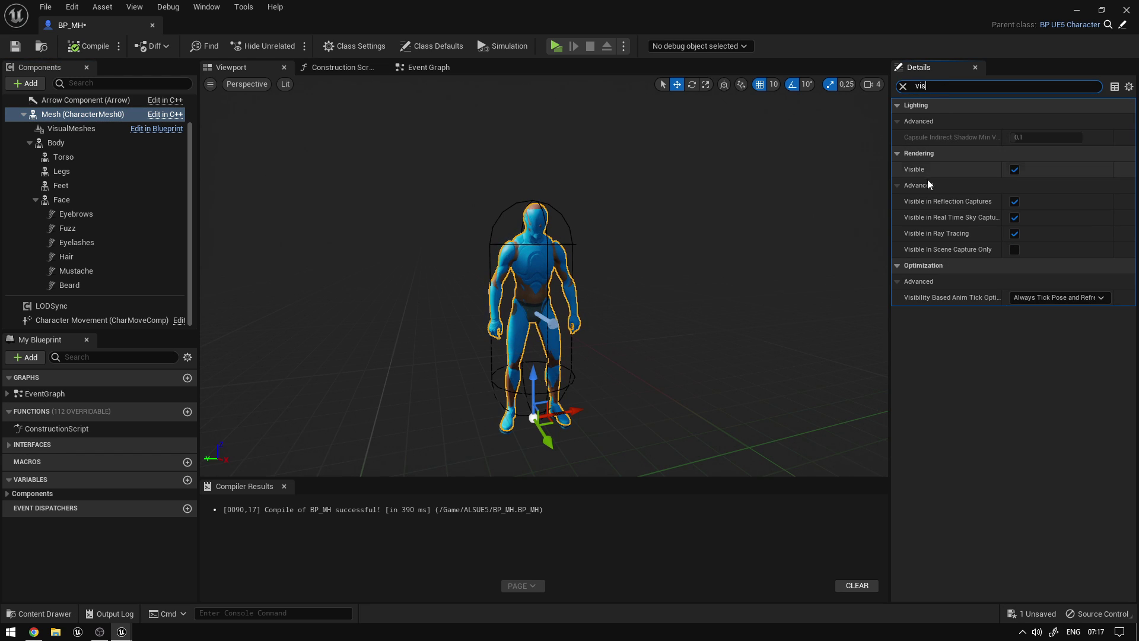
click(1014, 170)
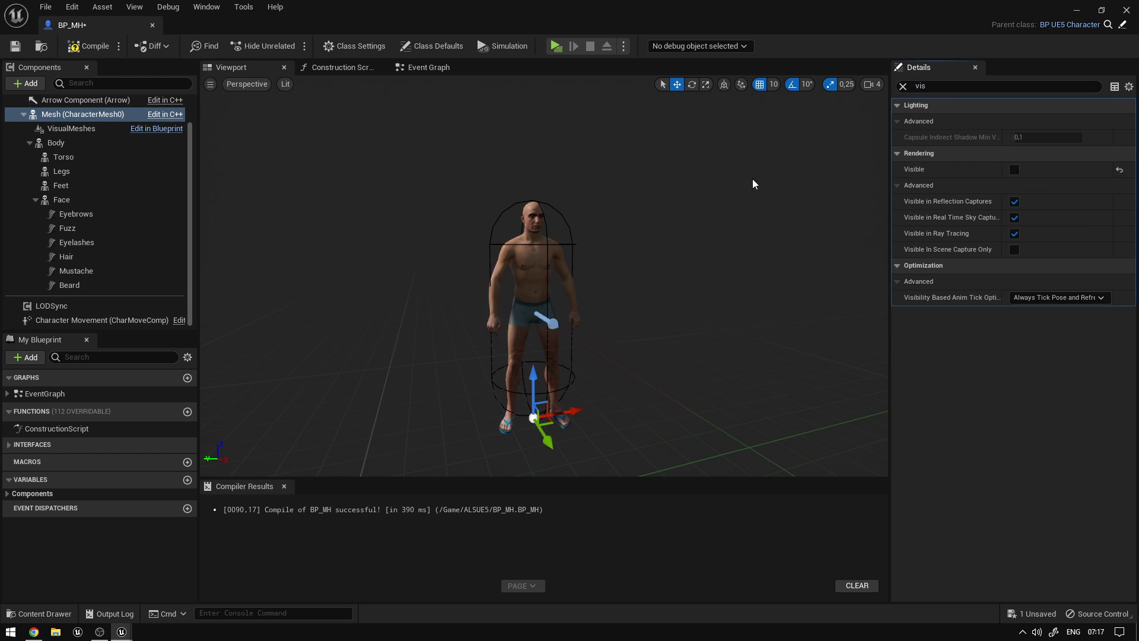
Step: Compile and save BP_MH, and close the blueprint editor
click(89, 46)
click(16, 48)
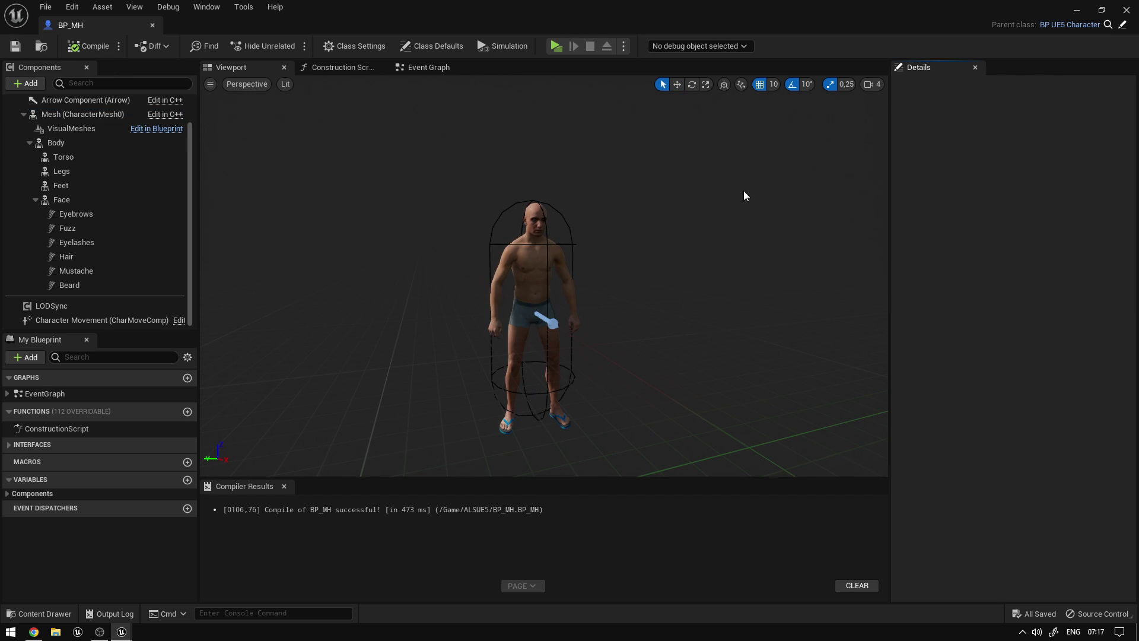
click(1127, 10)
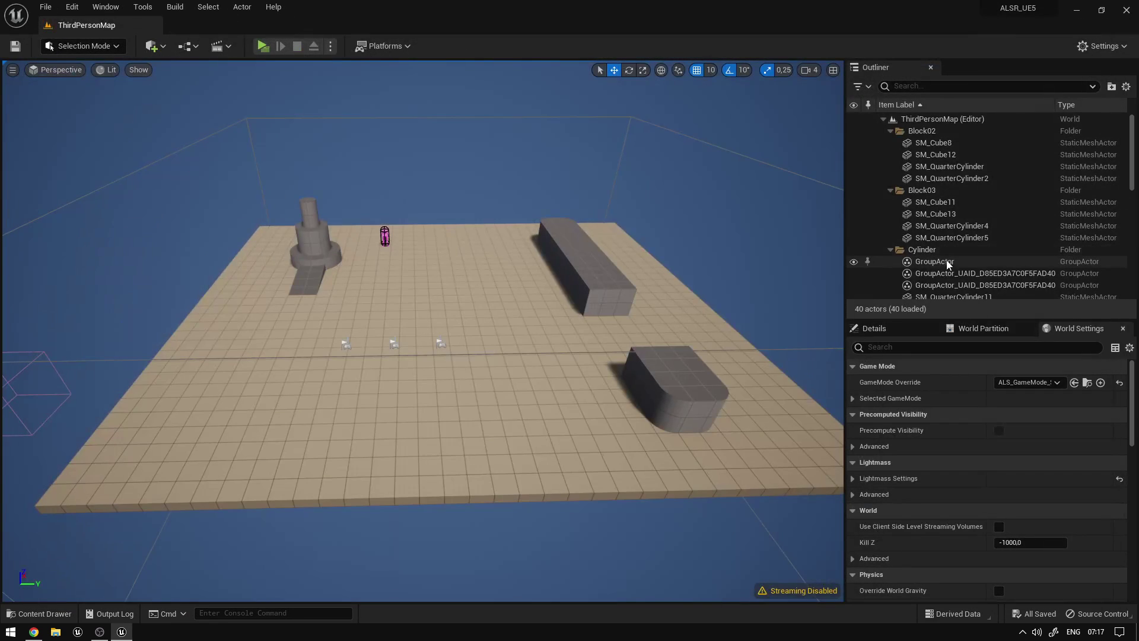
Step: Set the Default Pawn Class of the level's selected game mode to BP_MH
click(853, 400)
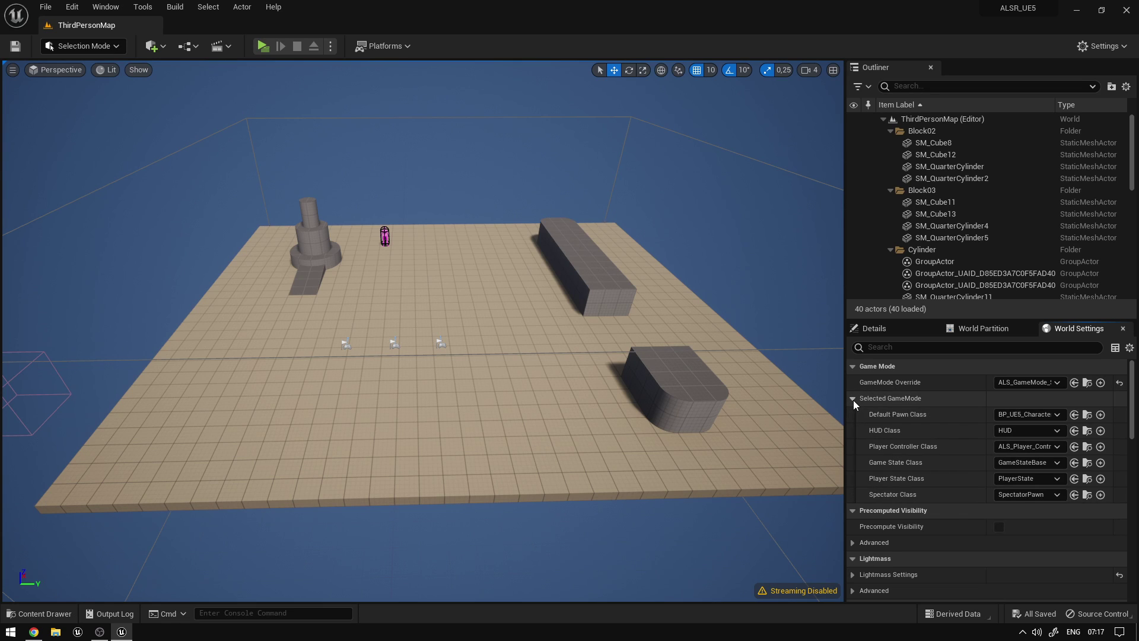
click(1023, 414)
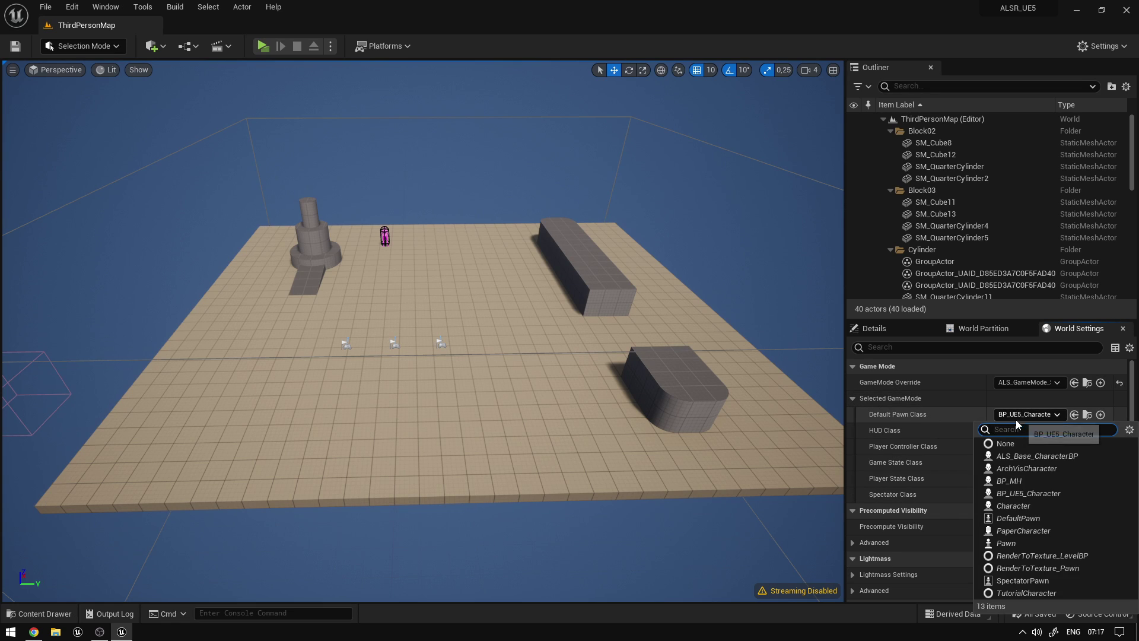
click(1008, 480)
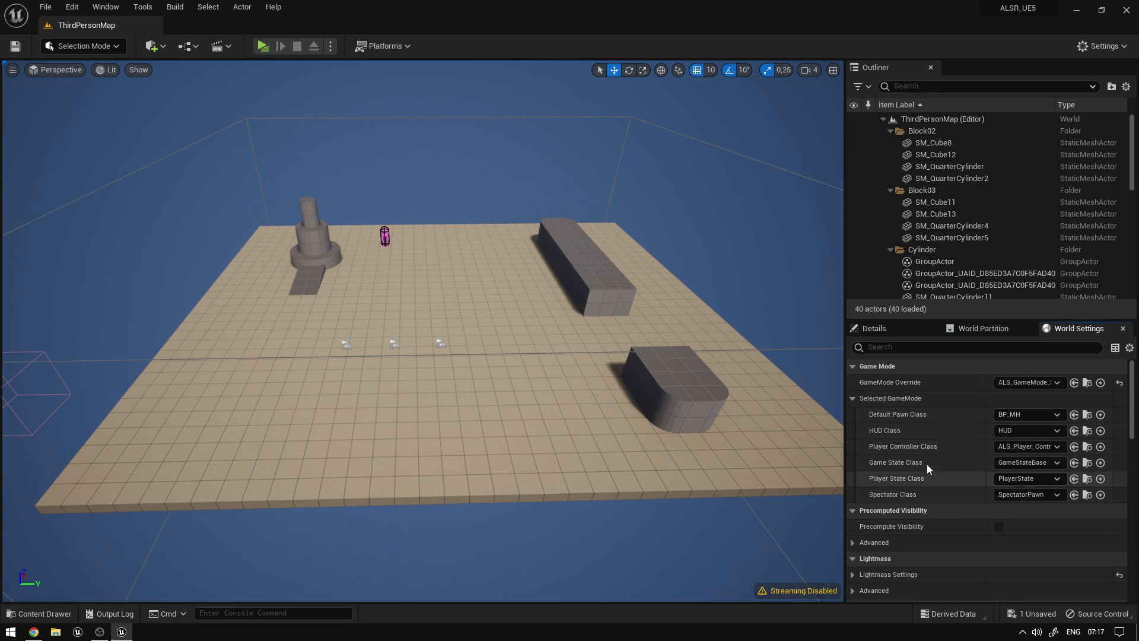
Step: Play the level and test the MetaHuman character's running, jumping and crouching movements
click(262, 46)
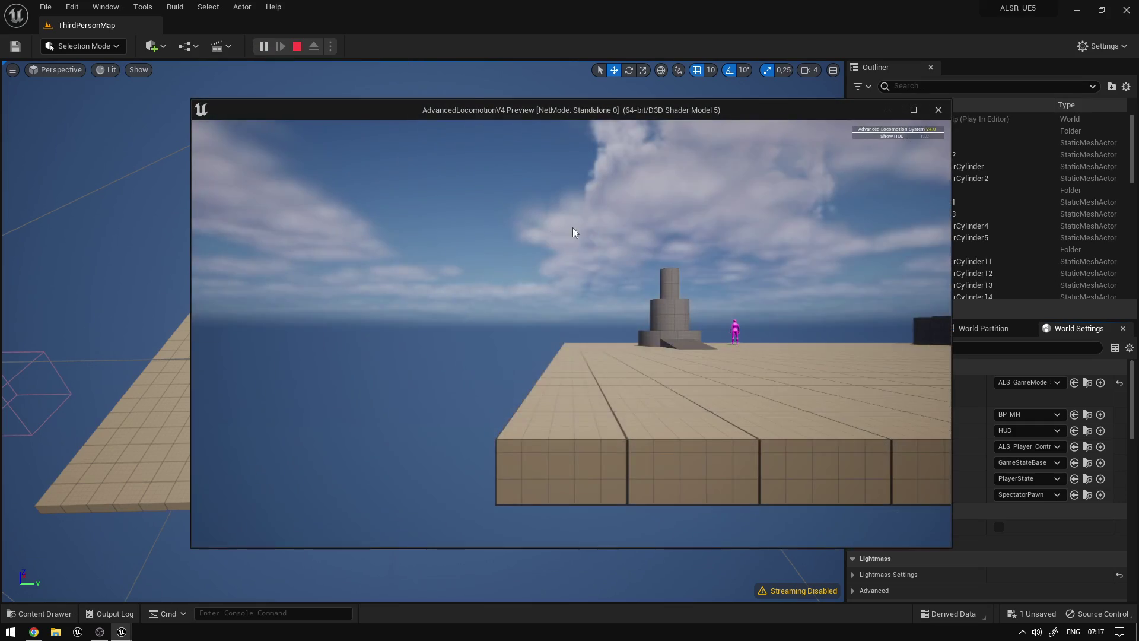
key(w)
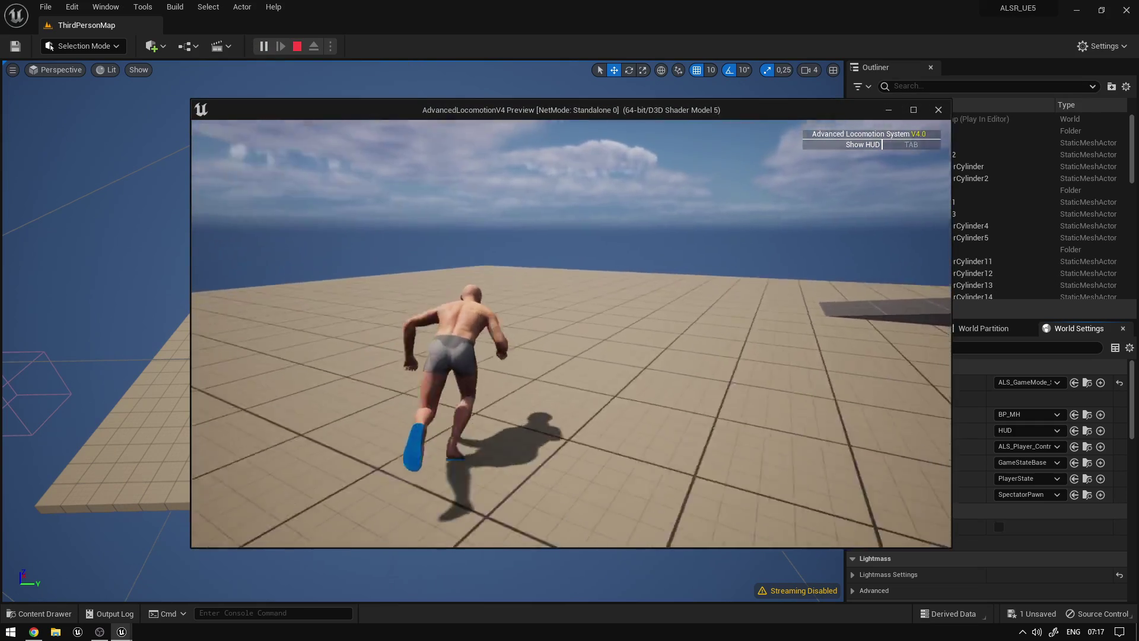
key(space)
key(w)
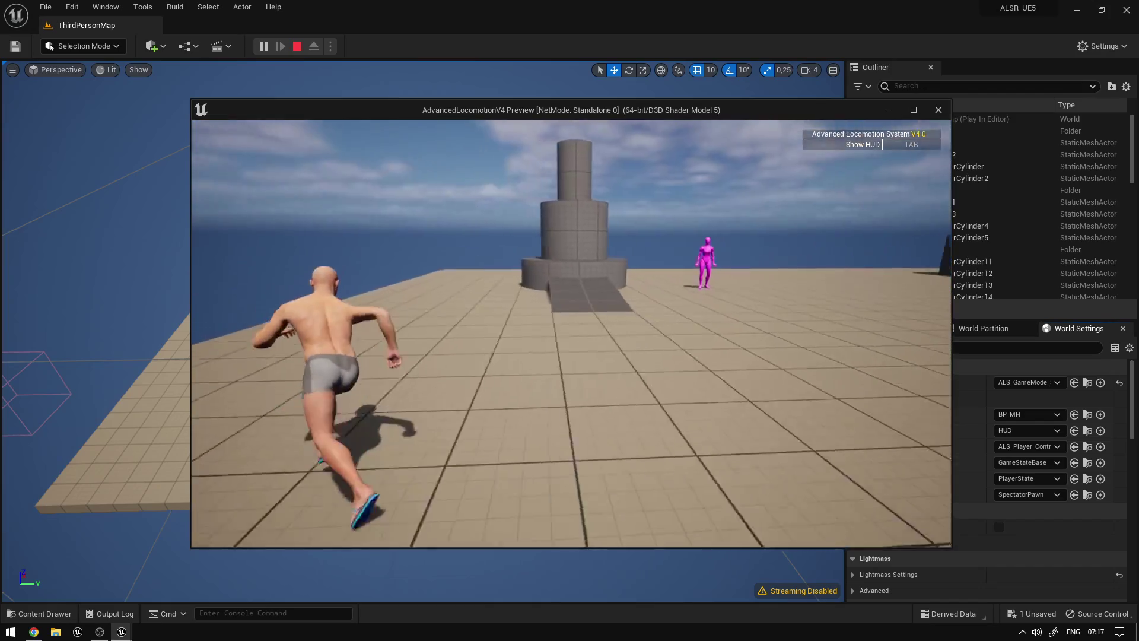
key(x)
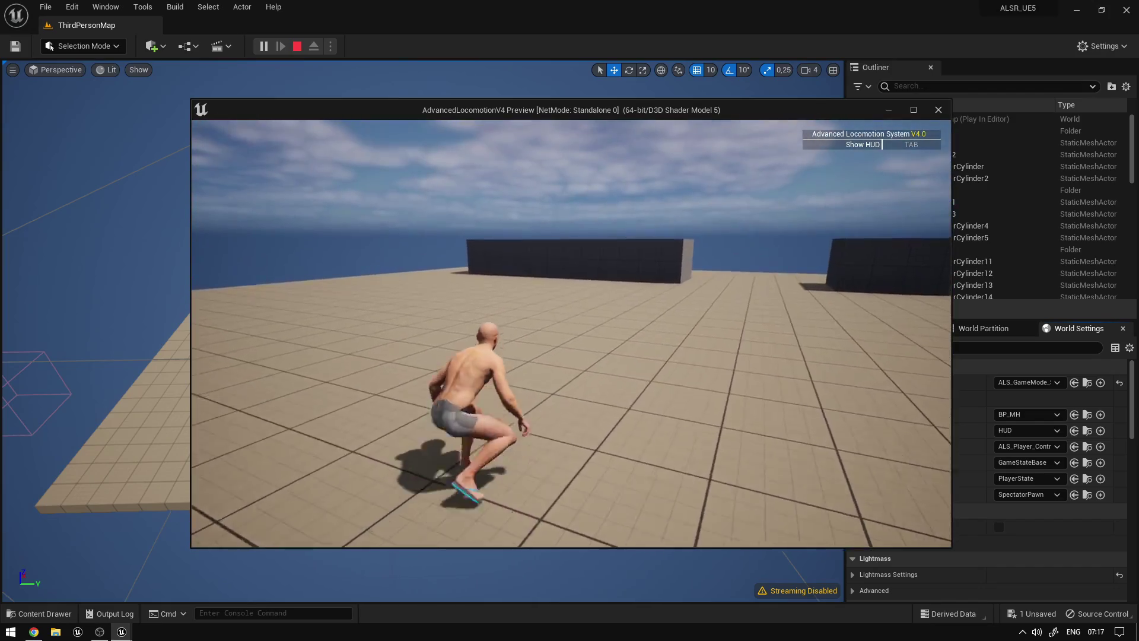
key(w)
key(alt)
key(alt)
key(w)
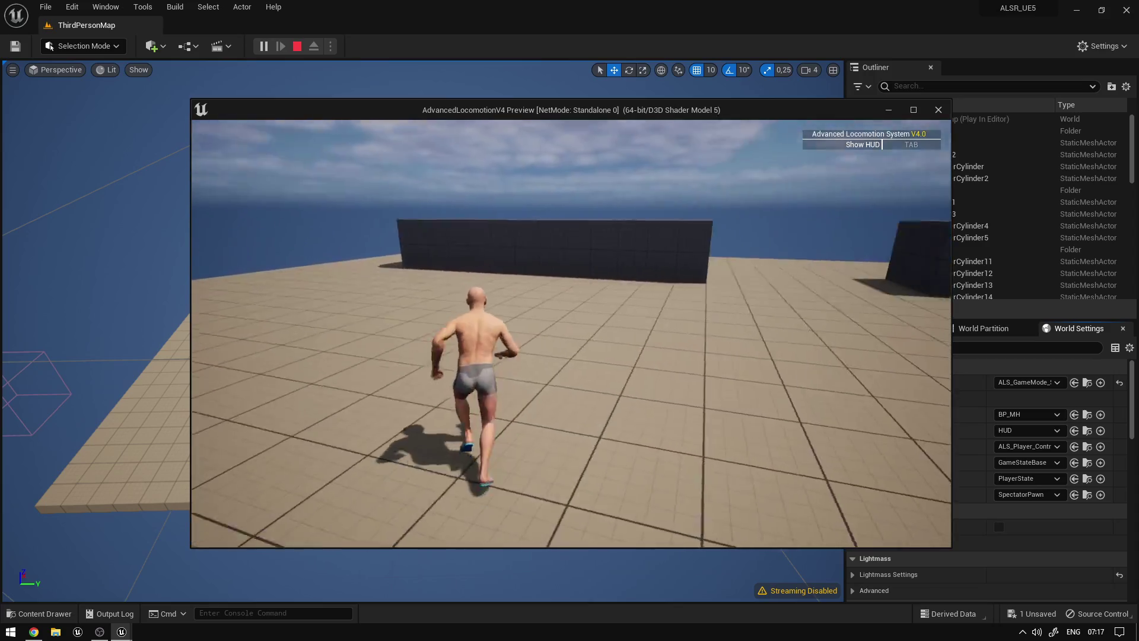